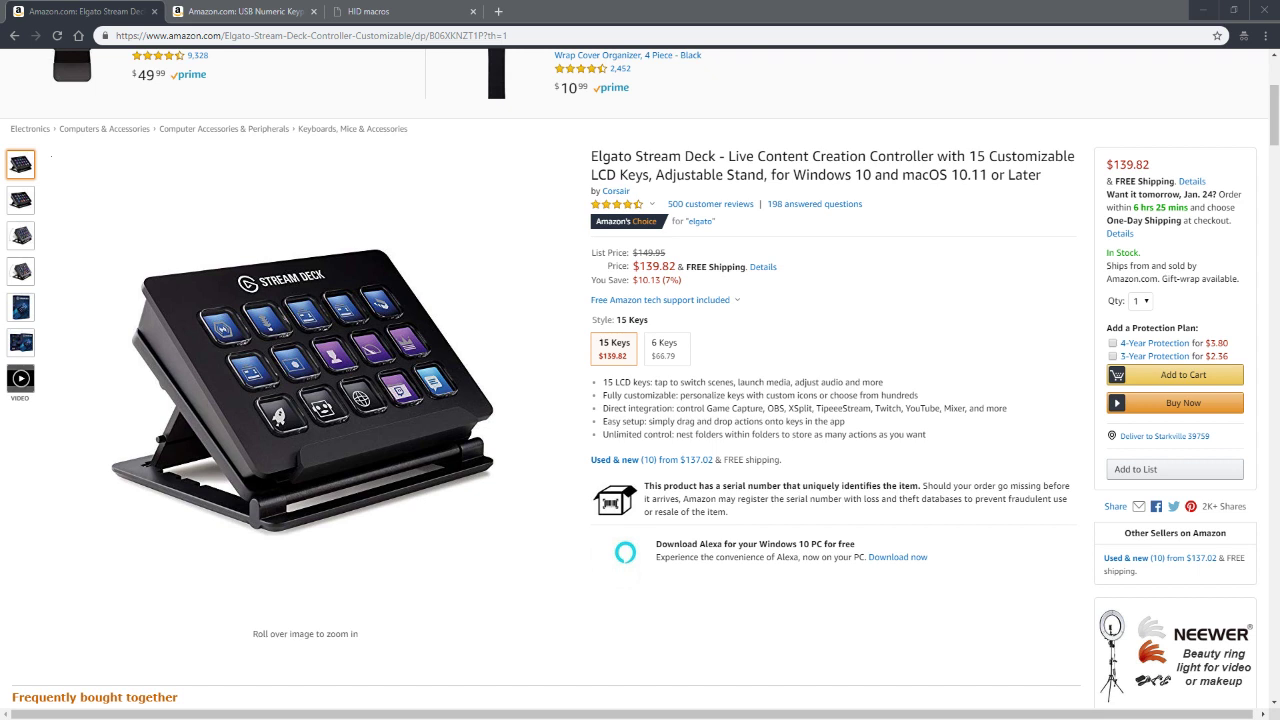
Switch the Elgato listing to the 6 Keys Stream Deck Mini, priced at $66.79
click(664, 349)
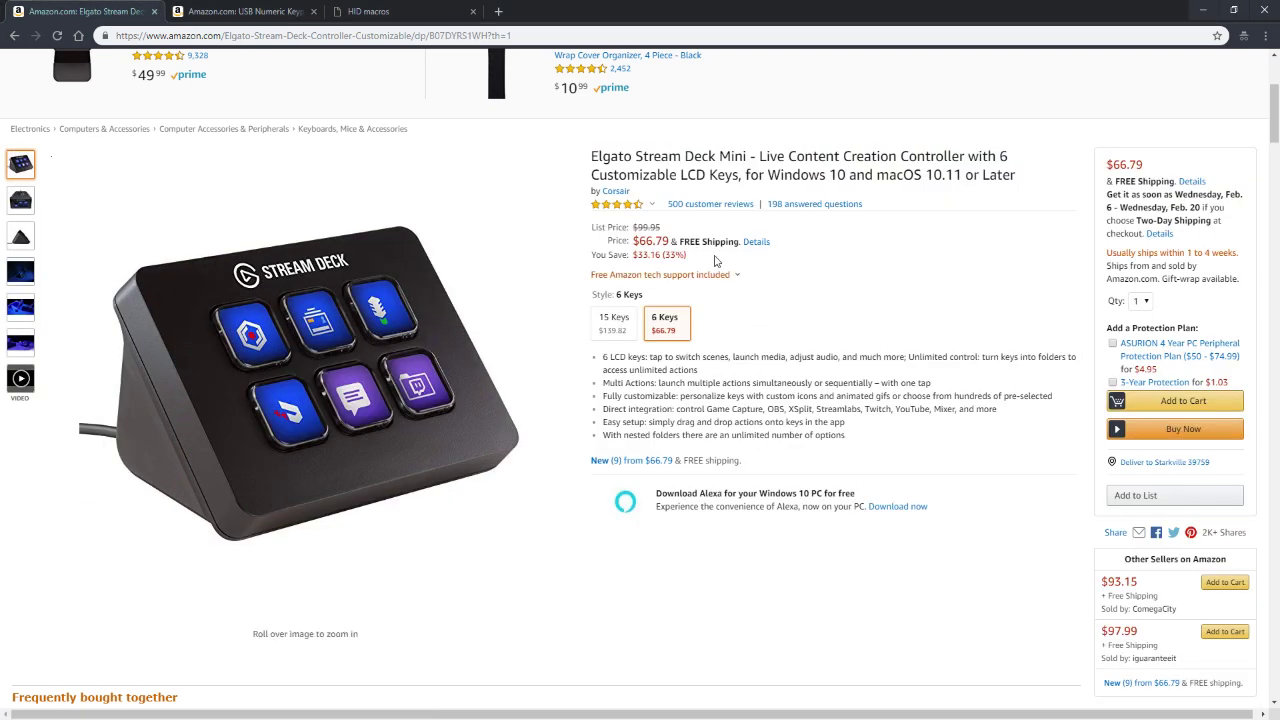
key(ctrl+a)
click(698, 265)
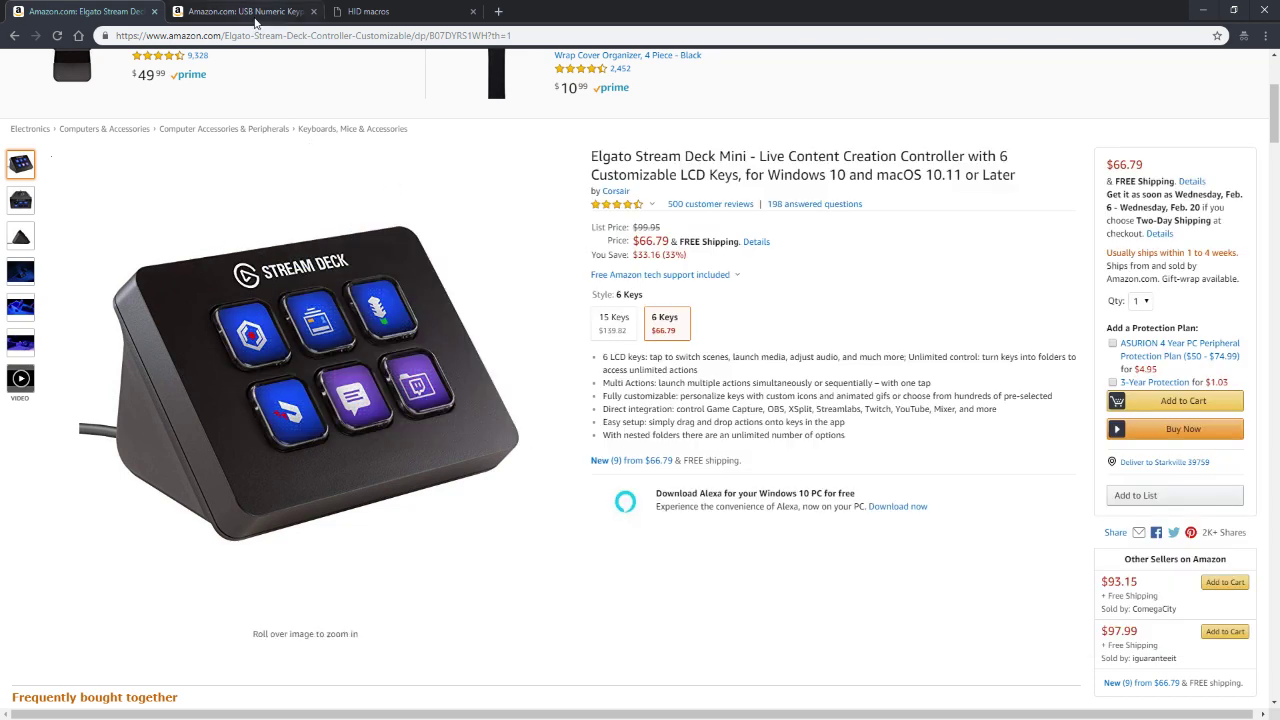
Show the Jelly Comb N001 USB numeric keypad listing ($8.99) and browse its product thumbnails
click(245, 12)
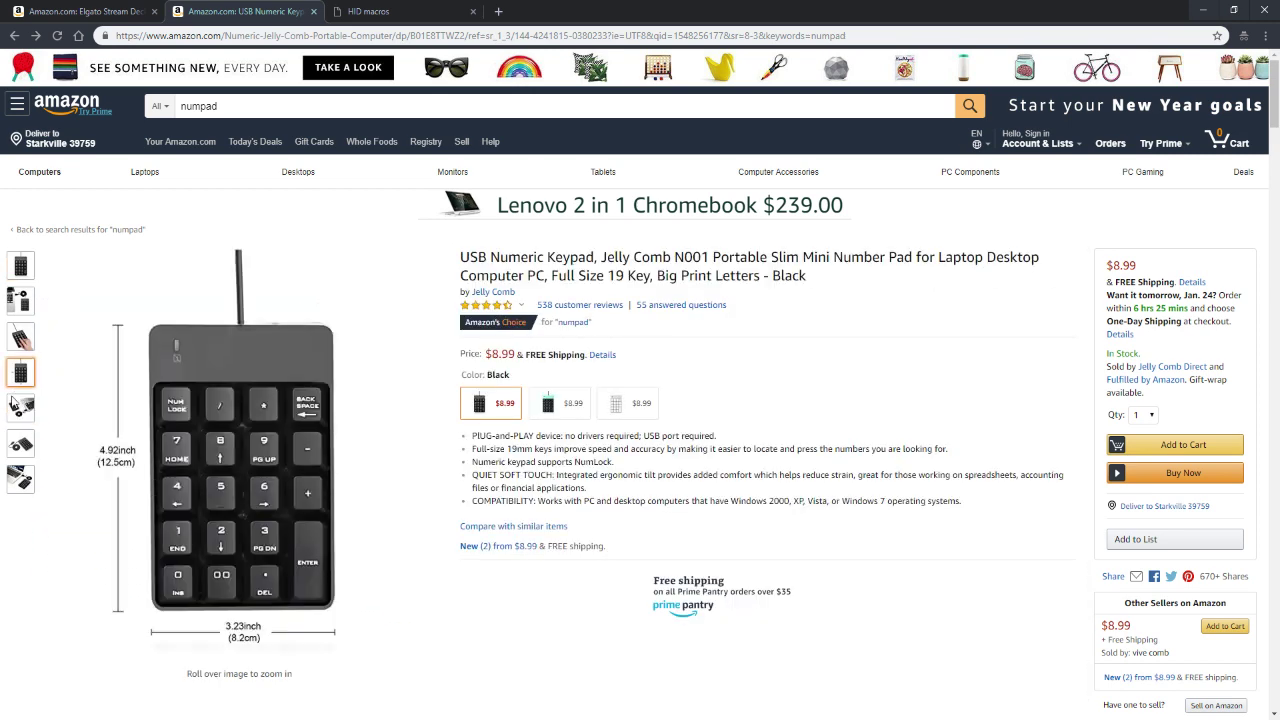
mouse_move(21, 447)
mouse_move(20, 478)
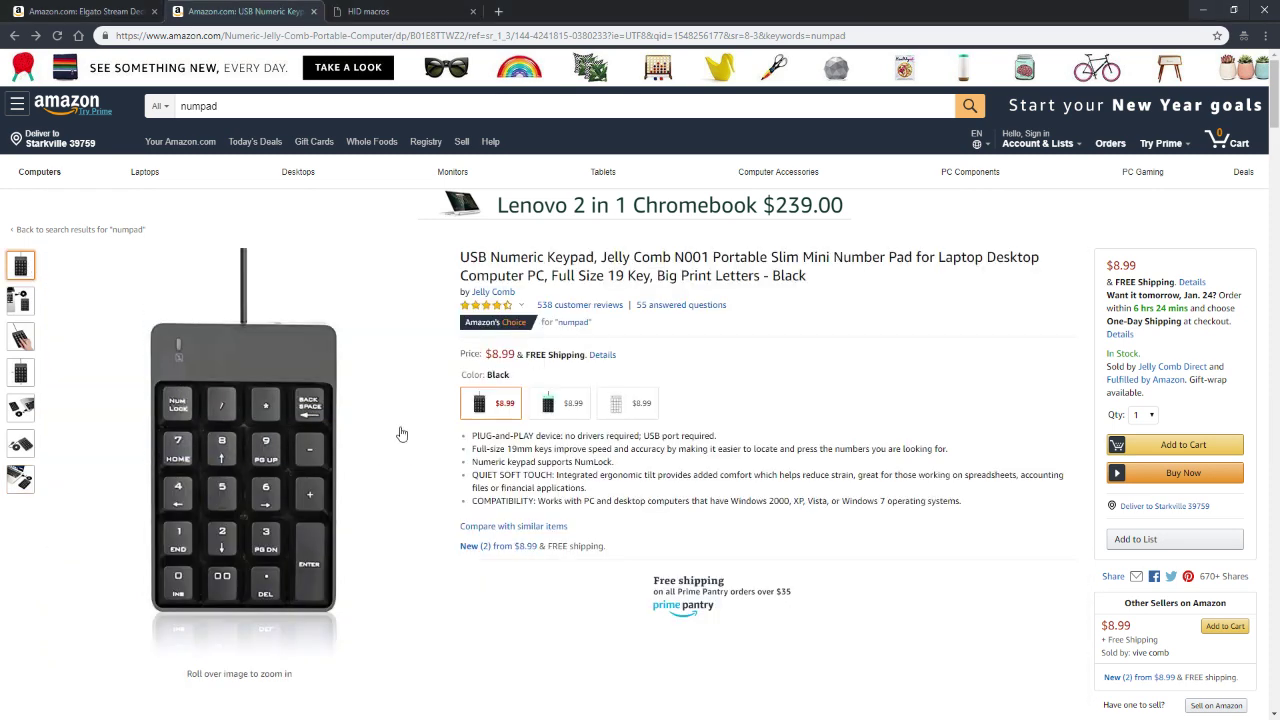
mouse_move(363, 447)
scroll(503, 397, down, 1)
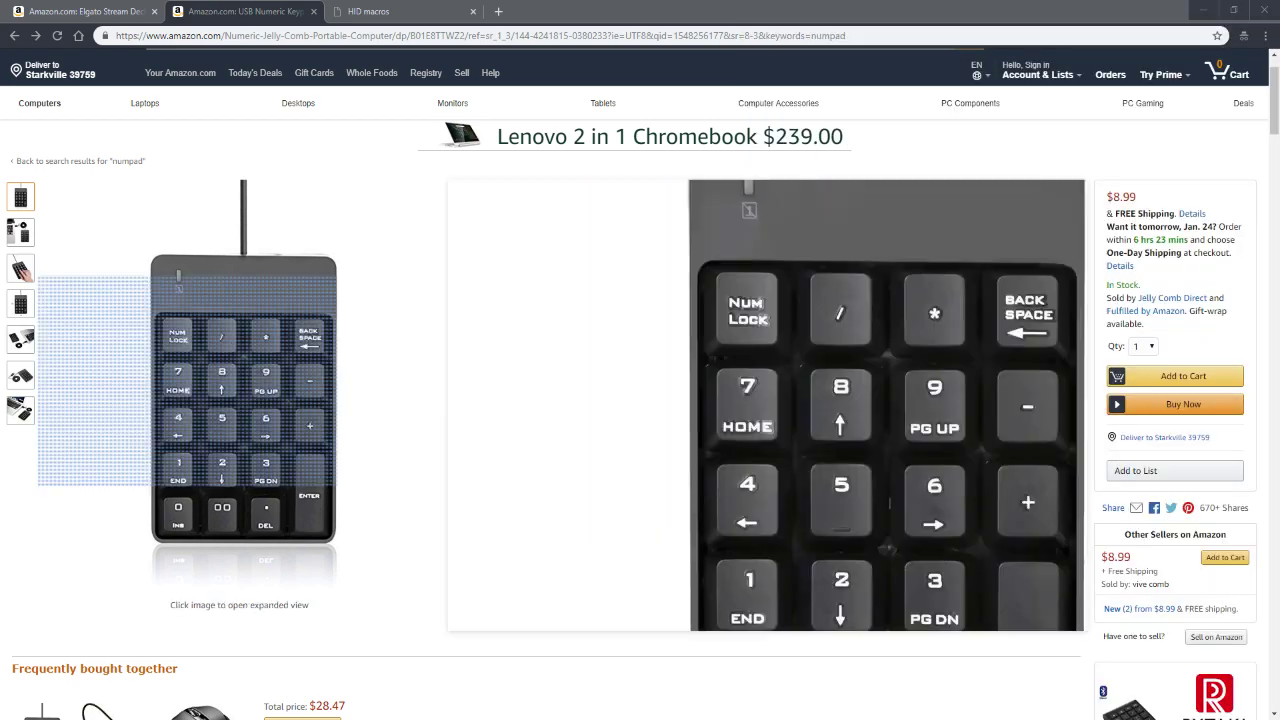
mouse_move(20, 375)
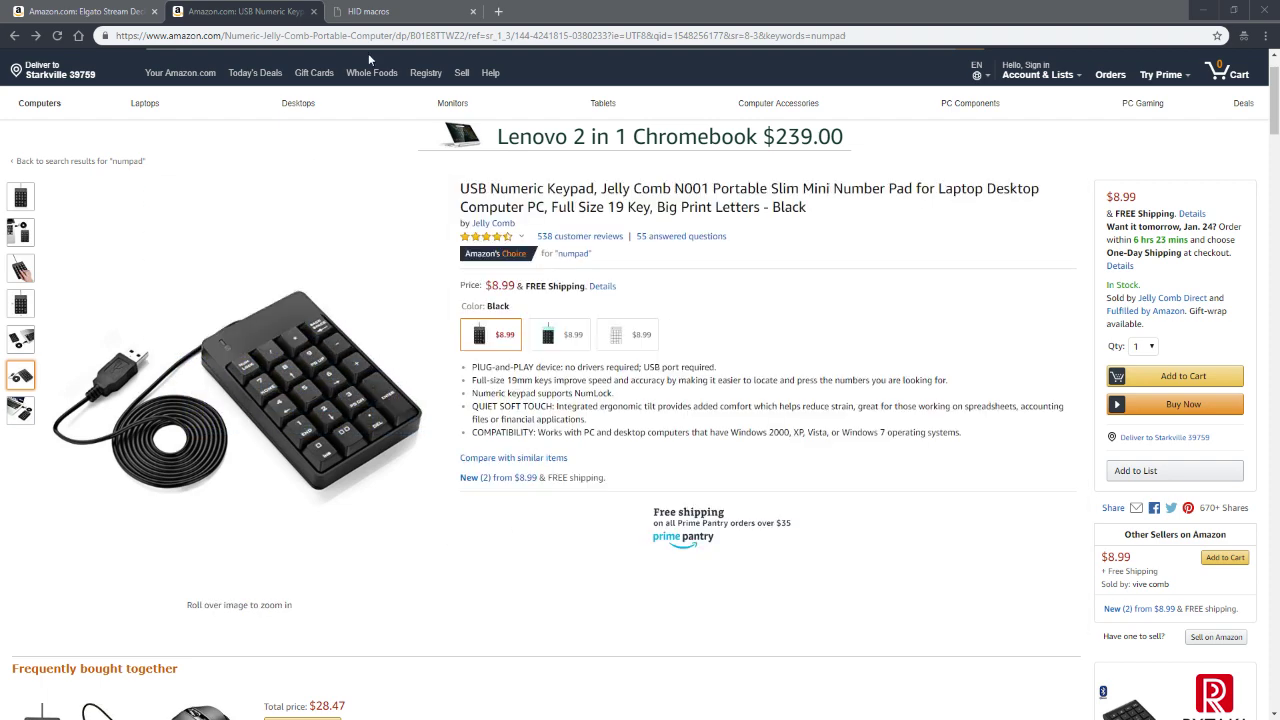
Show the hidmacros.eu download page and highlight its LuaMacros Download heading
click(362, 14)
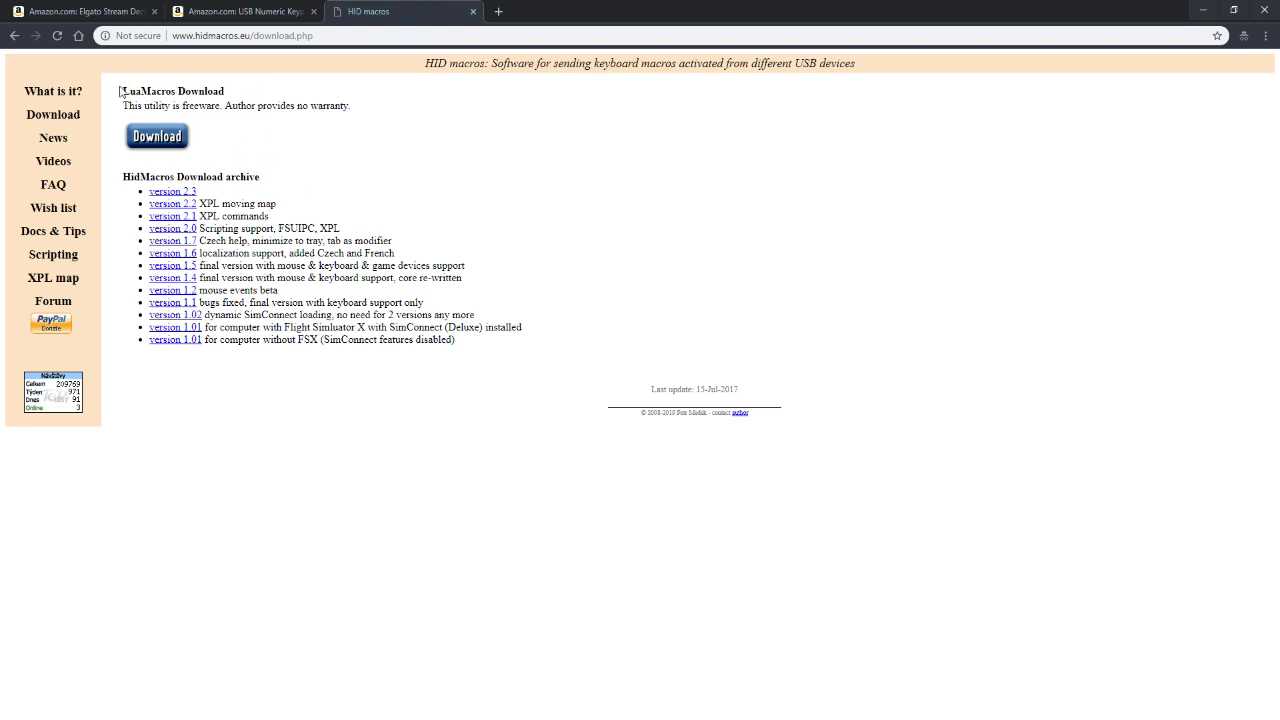
drag(120, 89, 242, 89)
click(249, 90)
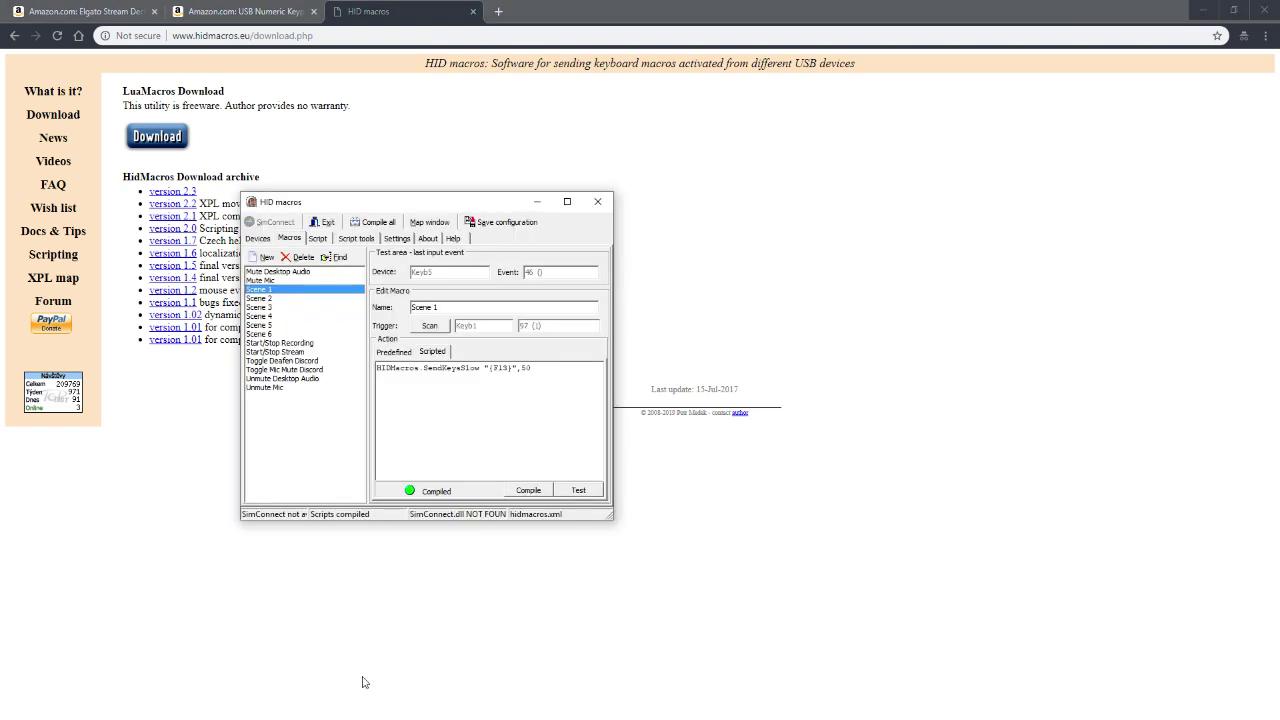
Move the HID macros window over to the left side of the screen
drag(377, 212, 562, 176)
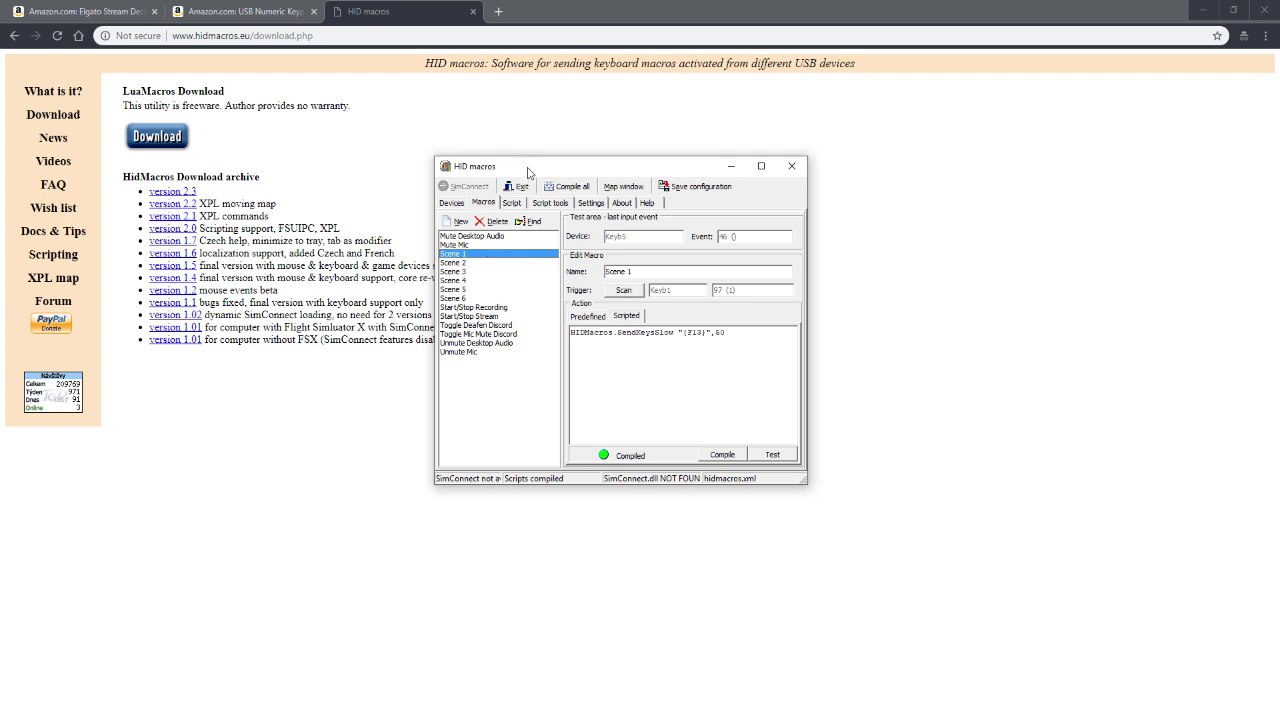
drag(530, 172, 296, 194)
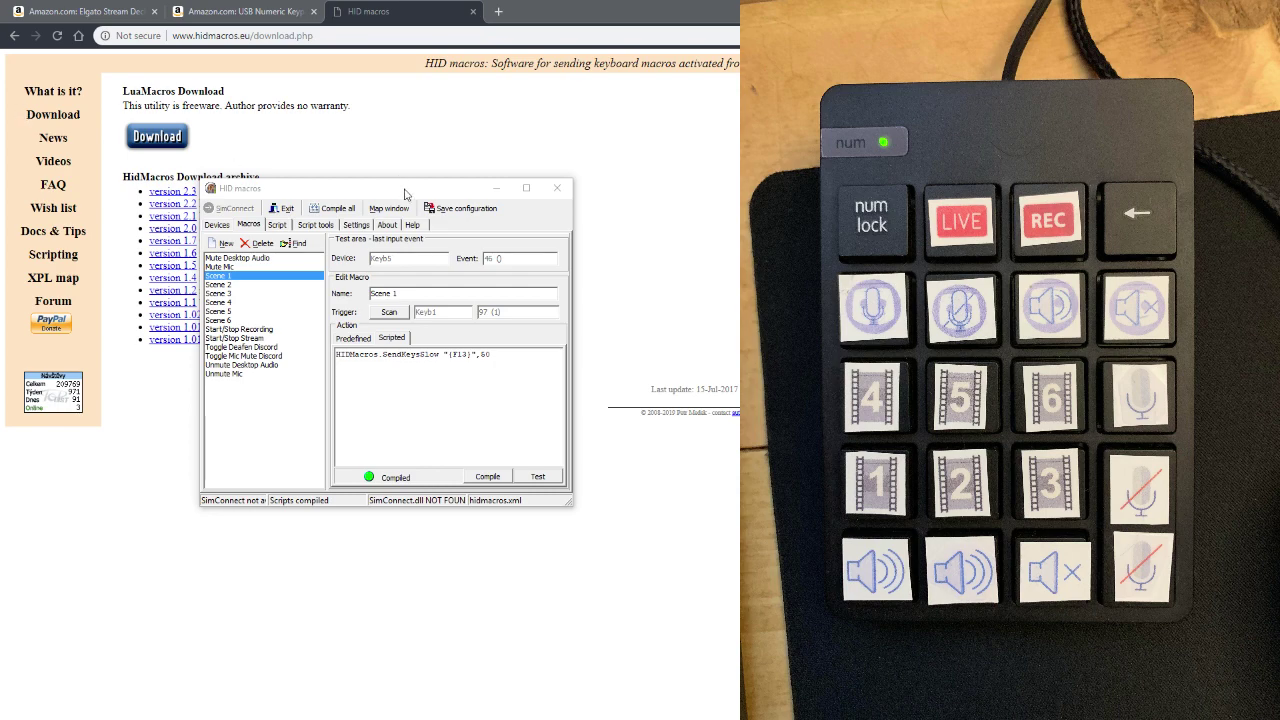
mouse_move(408, 192)
mouse_down()
mouse_move(680, 157)
mouse_move(386, 163)
mouse_move(413, 183)
mouse_up()
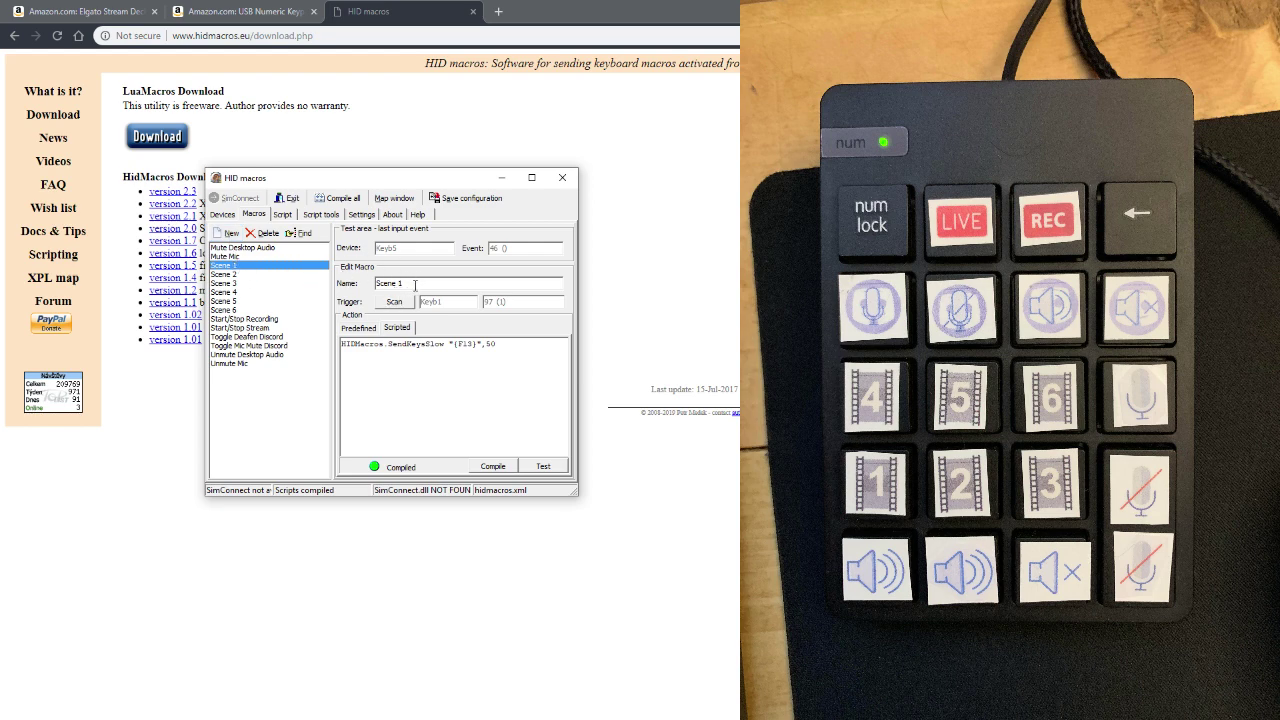
Scan and bind numpad 1 (key 97 on Keyb1) as the Scene 1 trigger
click(395, 303)
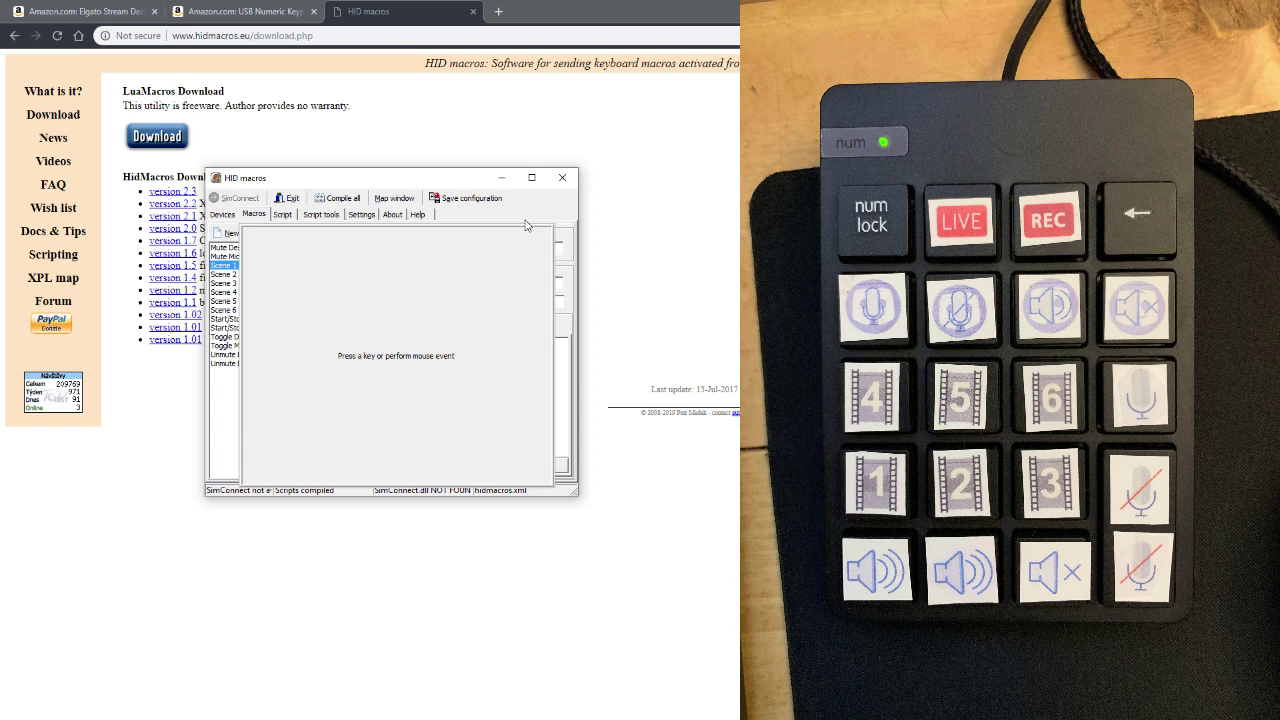
key(KP_1)
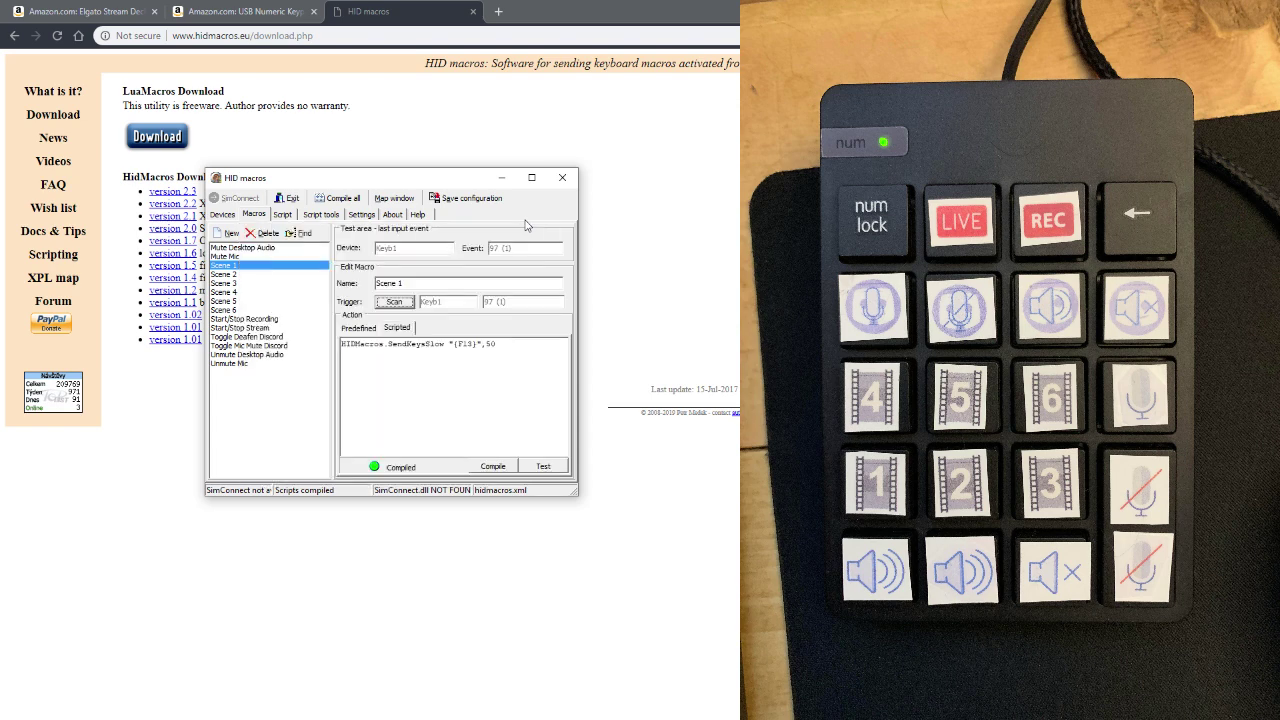
click(479, 344)
drag(479, 344, 448, 344)
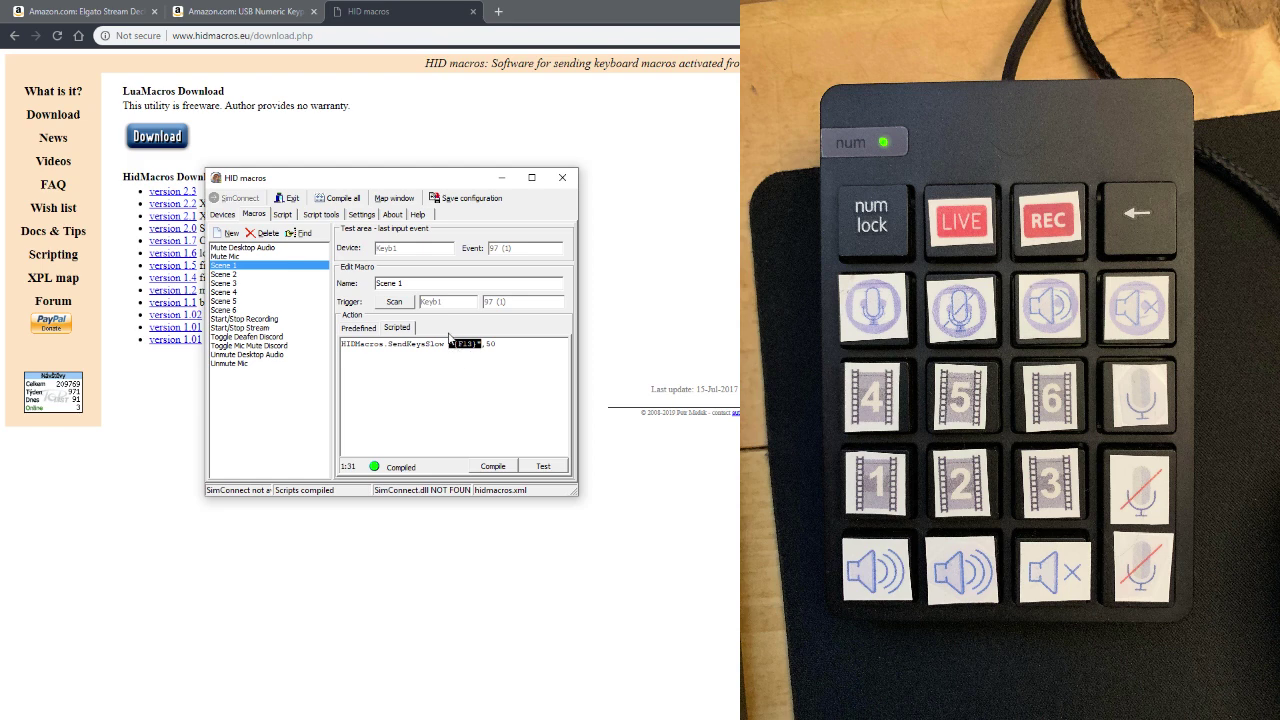
Read through the HID macros Help text down to the supported keystroke modifiers appendix
click(418, 215)
scroll(568, 290, down, 5)
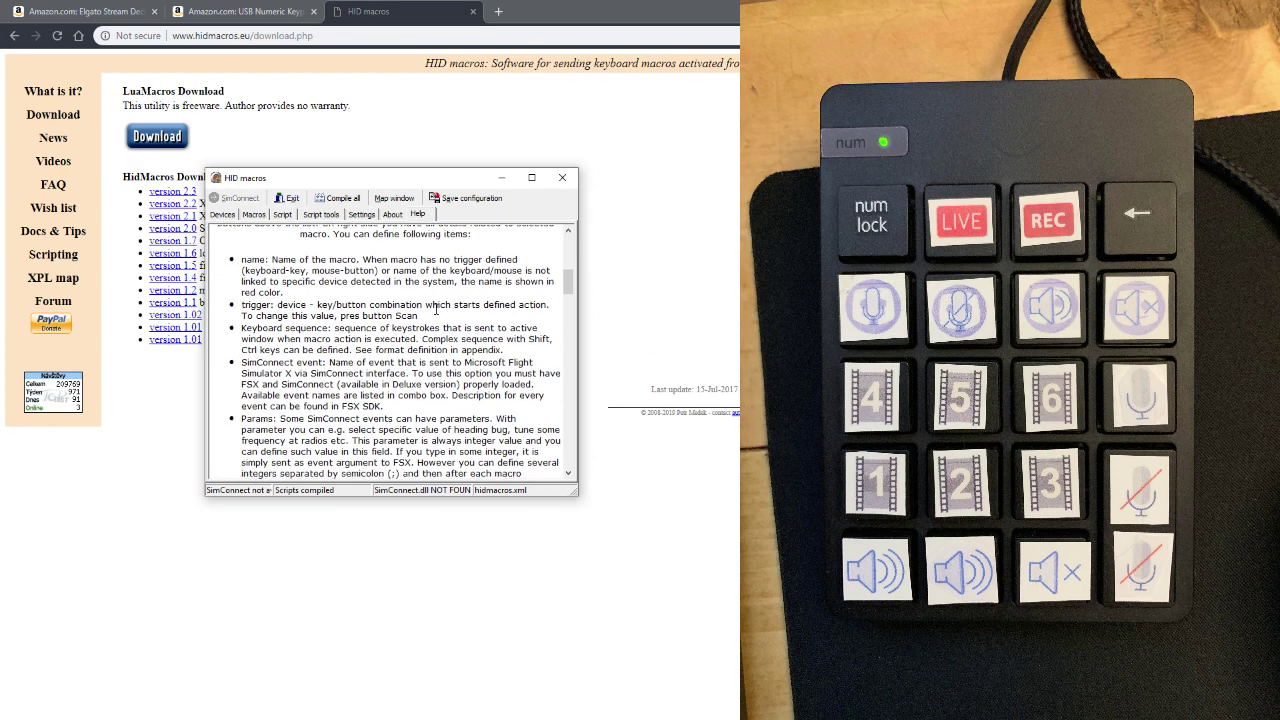
scroll(574, 292, up, 5)
scroll(572, 285, down, 6)
drag(573, 285, 589, 391)
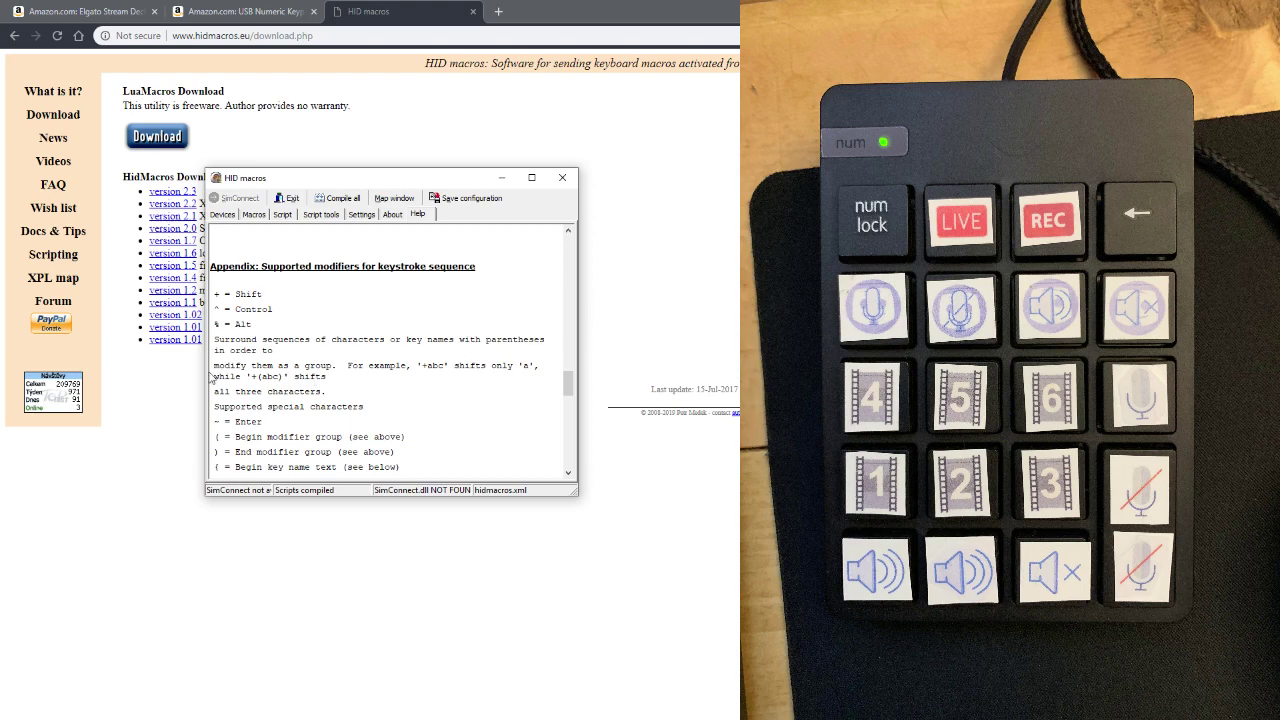
drag(567, 383, 568, 240)
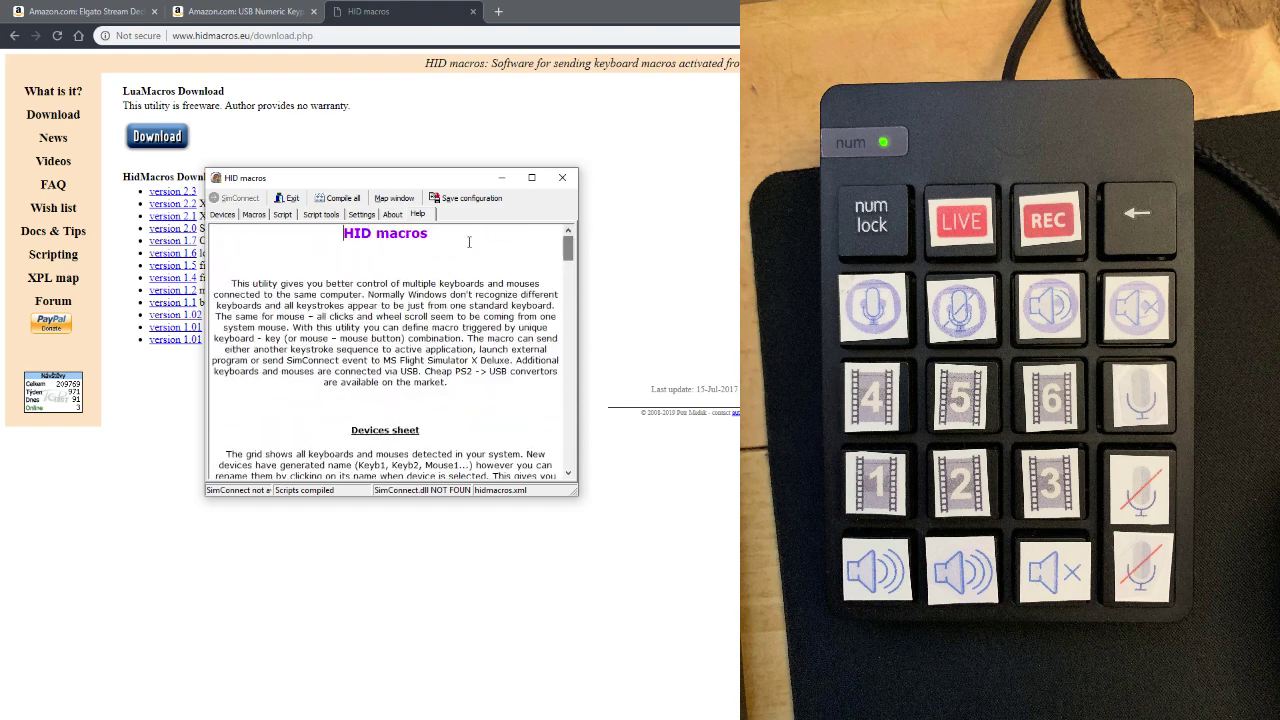
Review the Toggle Deafen Discord and Scene 1 {F13} macros, then switch to OBS Studio
click(254, 214)
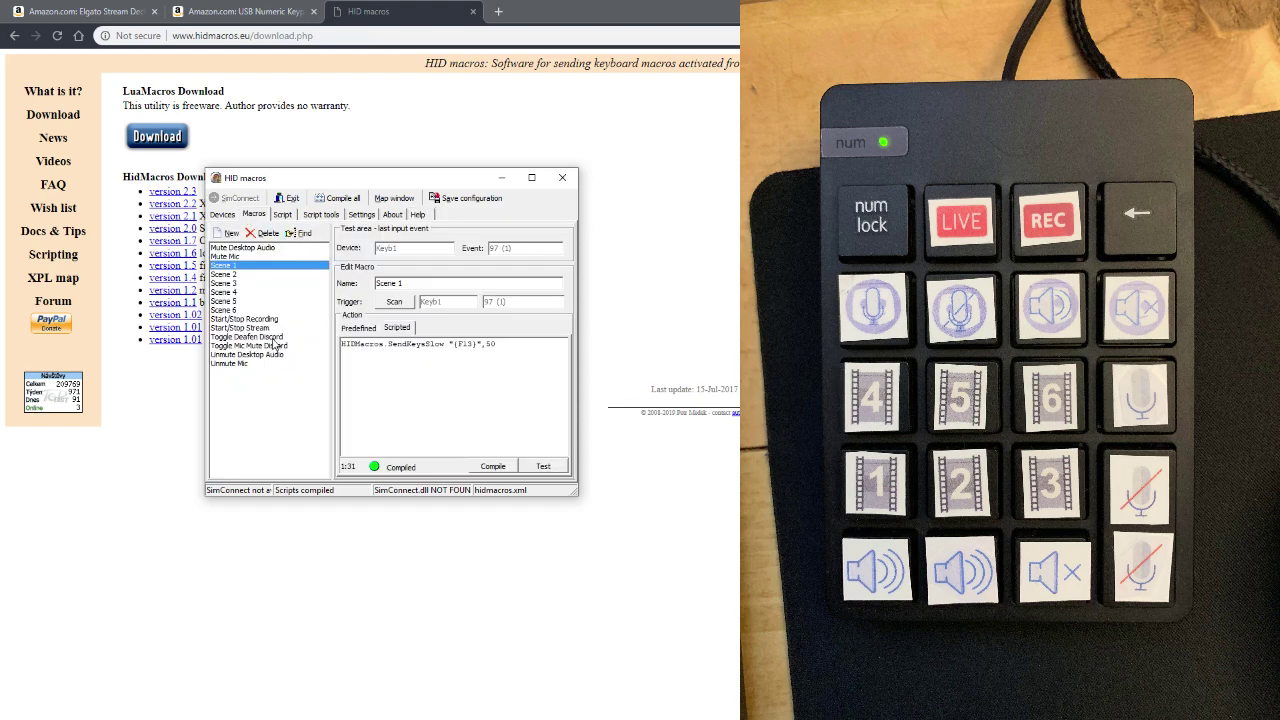
click(273, 337)
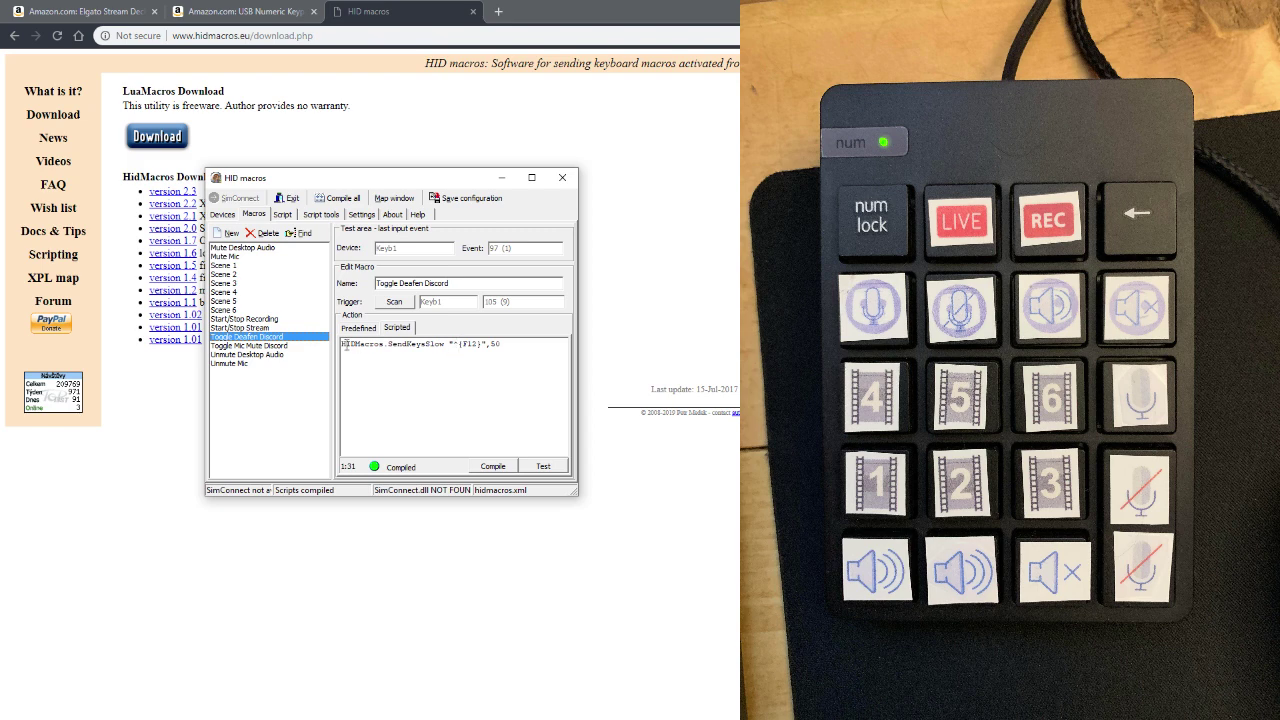
click(230, 267)
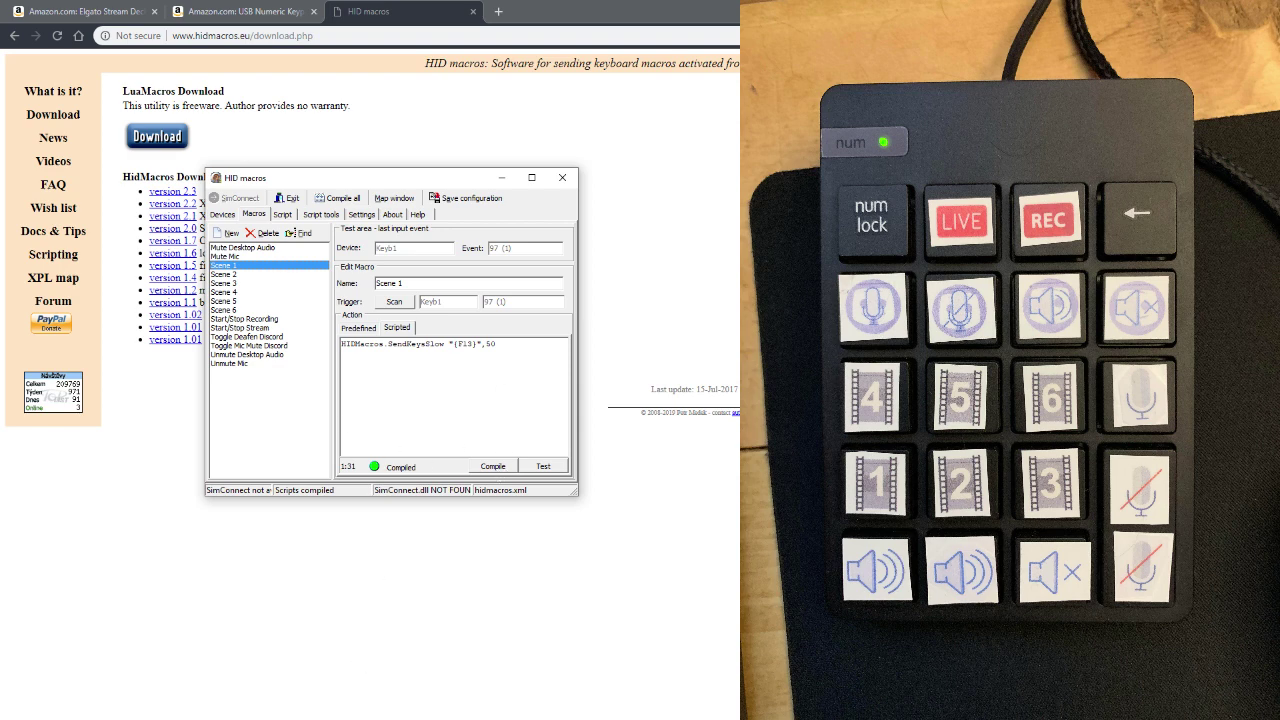
click(300, 716)
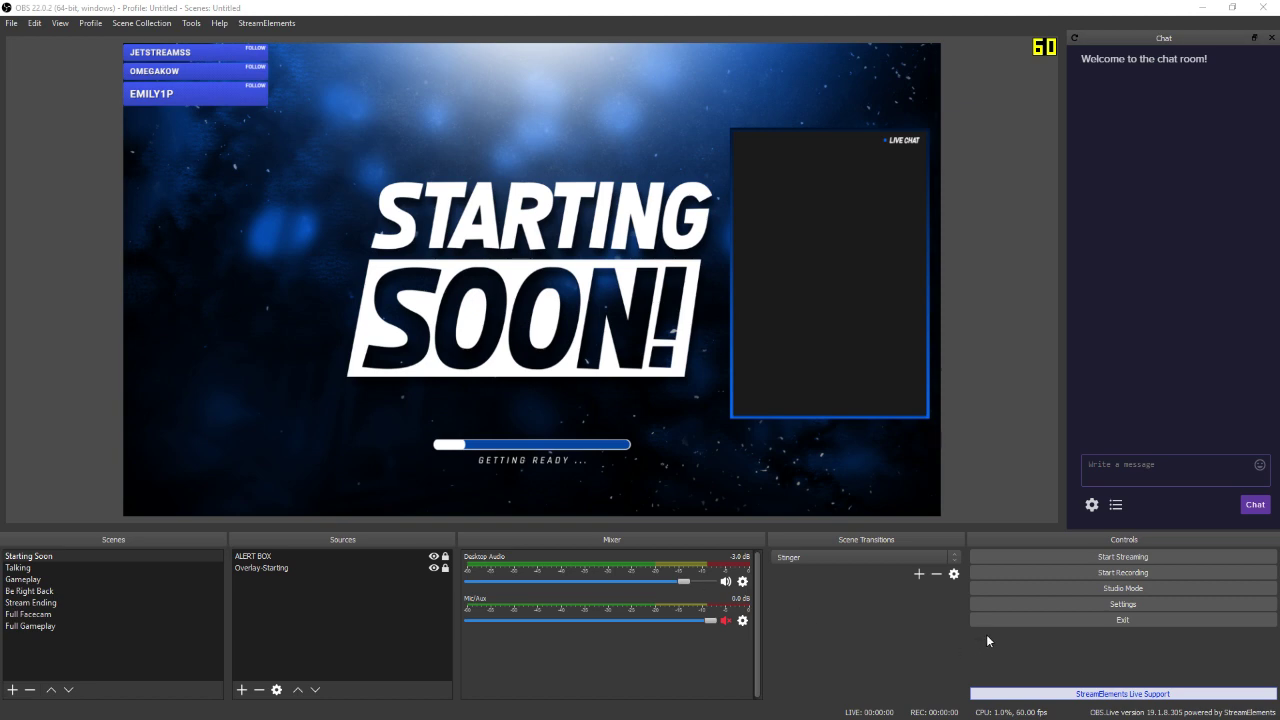
Open OBS Settings on the Hotkeys page, scrolled to the scene-switch entries
click(1113, 605)
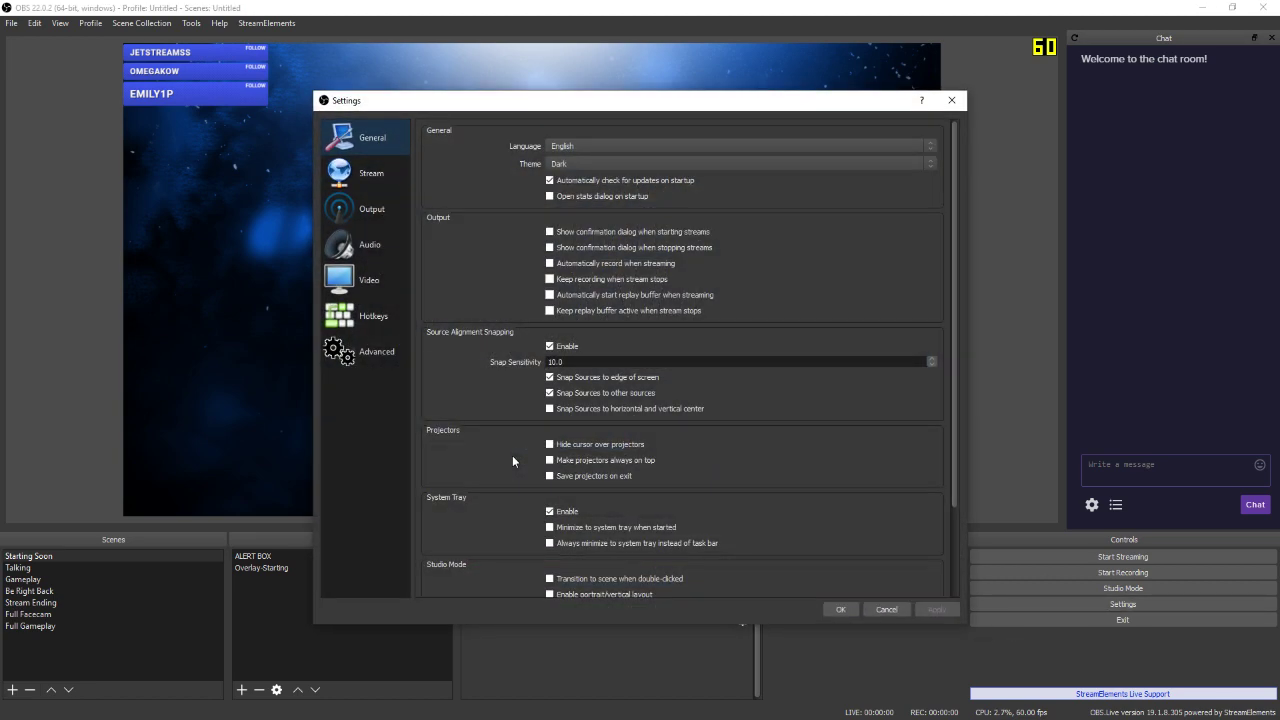
click(368, 316)
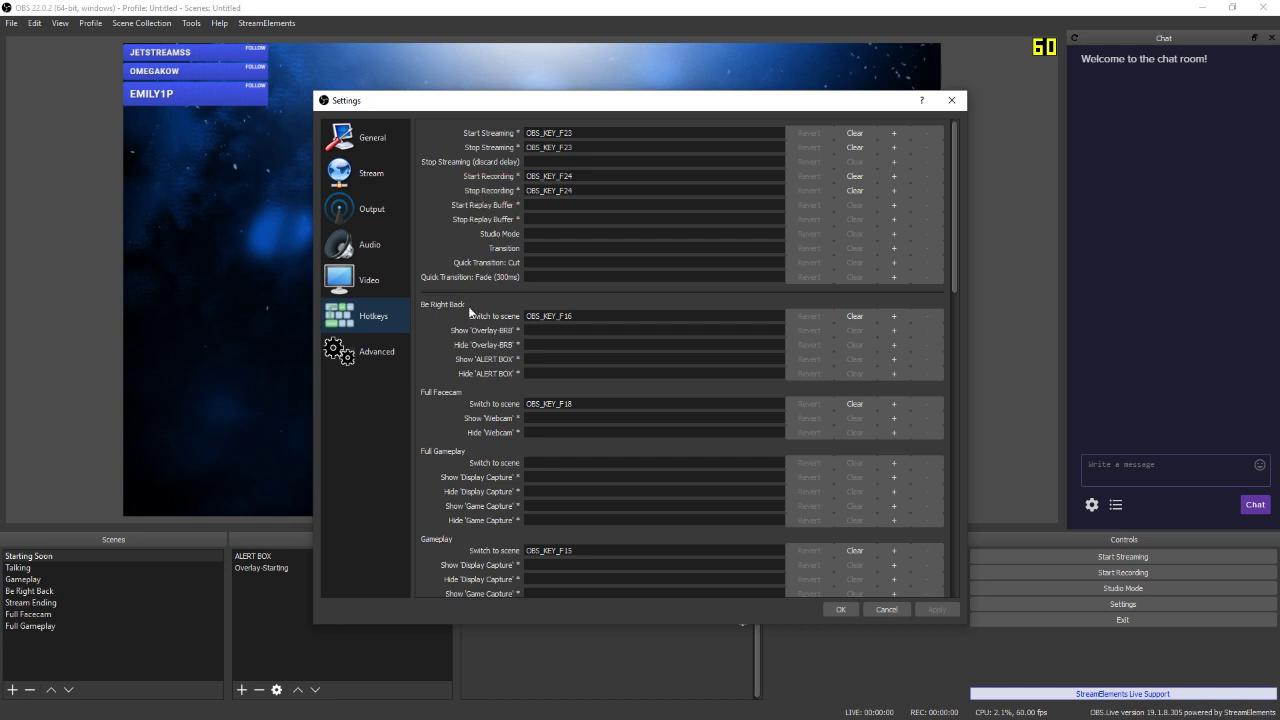
scroll(473, 302, down, 6)
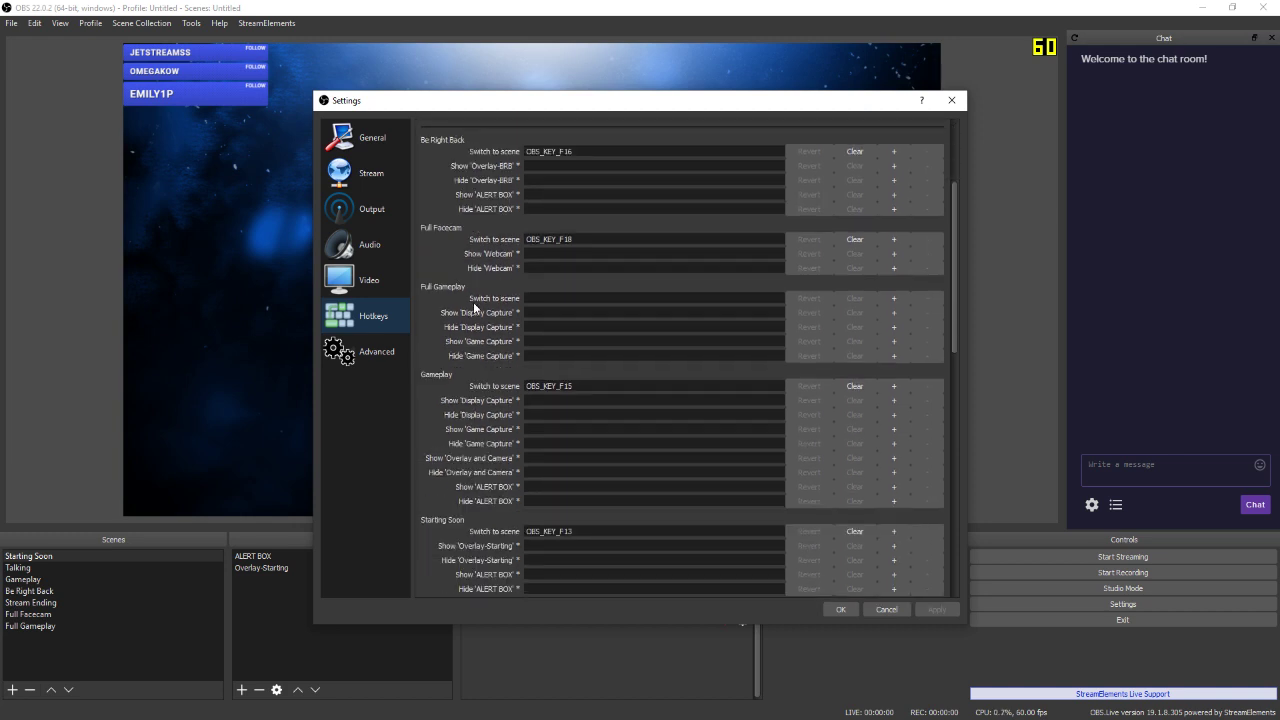
scroll(480, 300, down, 2)
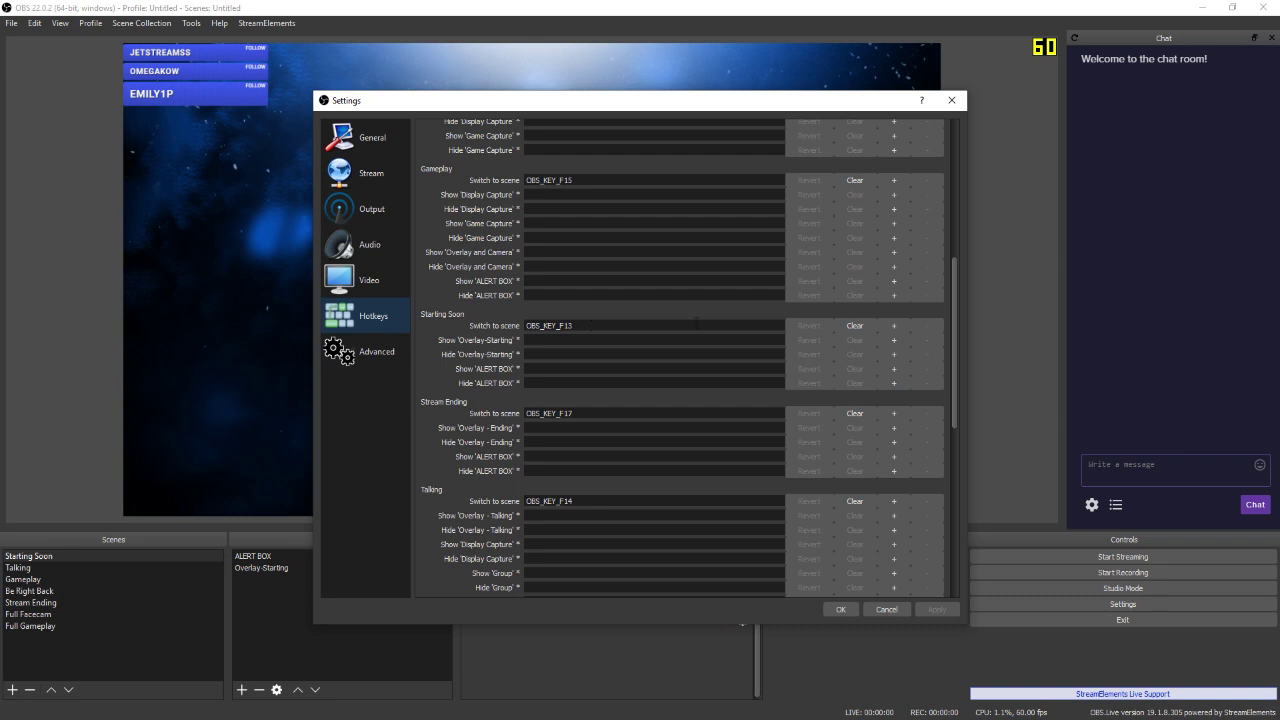
Rebind Starting Soon's Switch to scene hotkey to F13, apply it, and return to HID macros
click(854, 325)
key(F13)
drag(585, 325, 466, 315)
key(ctrl+l)
drag(566, 325, 503, 325)
key(F13)
click(929, 607)
click(340, 680)
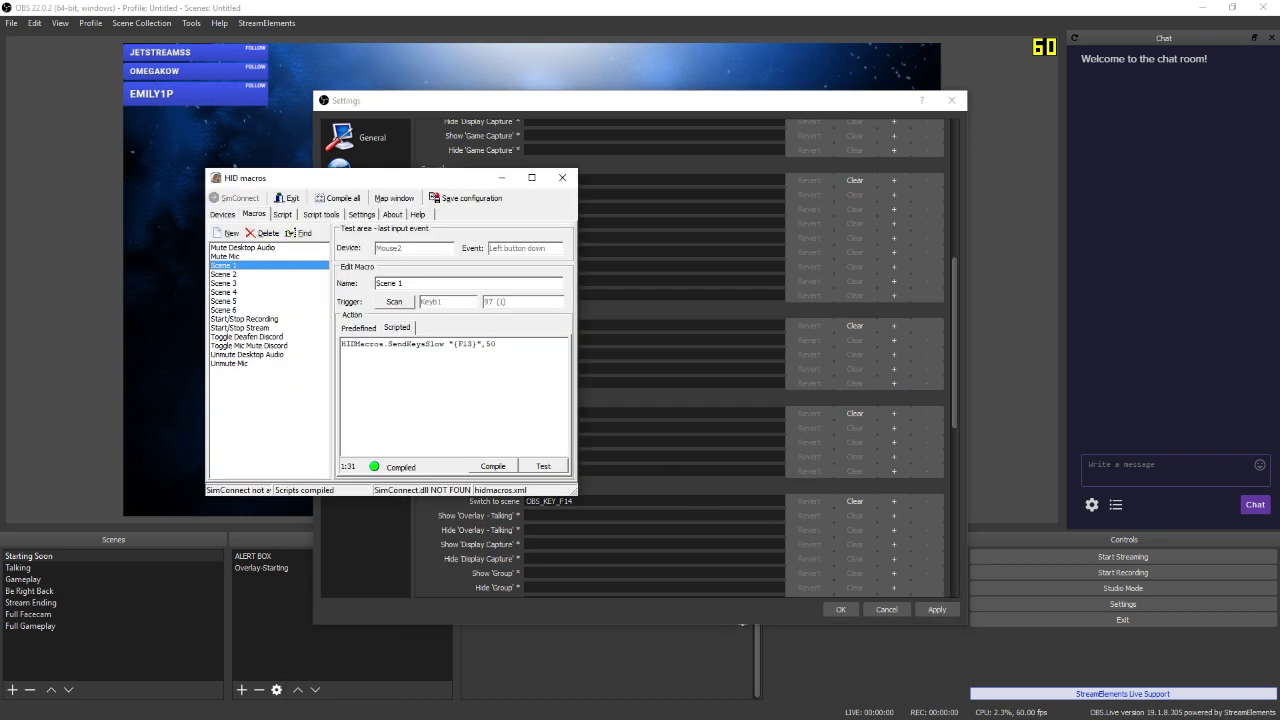
Check that the Scene 4 macro sends {F16}, then minimize HID macros
click(238, 292)
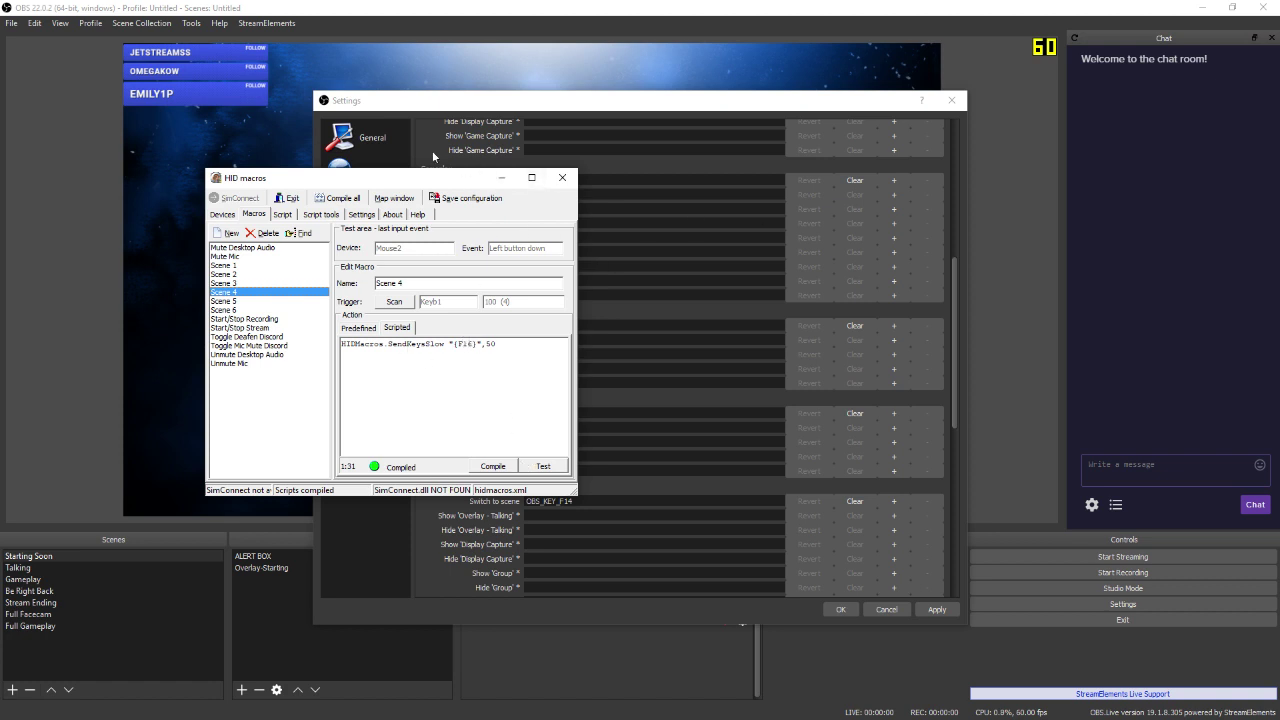
click(501, 177)
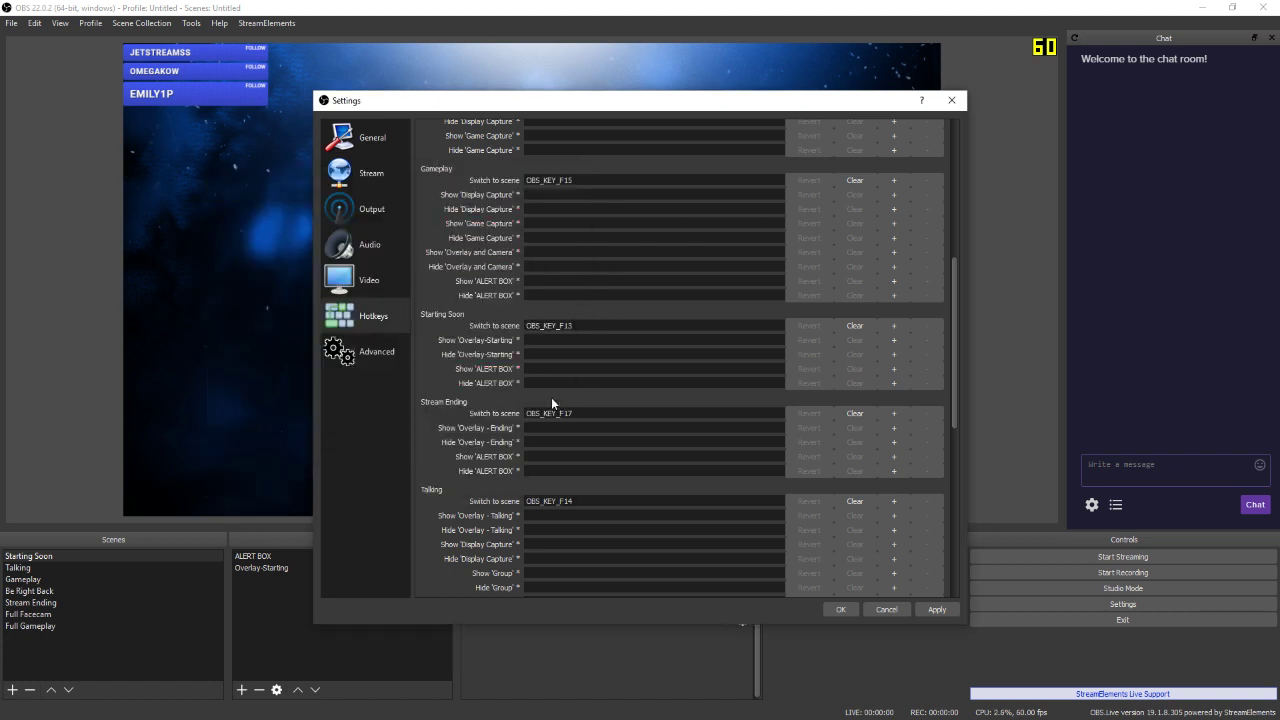
scroll(545, 290, up, 2)
scroll(541, 220, up, 4)
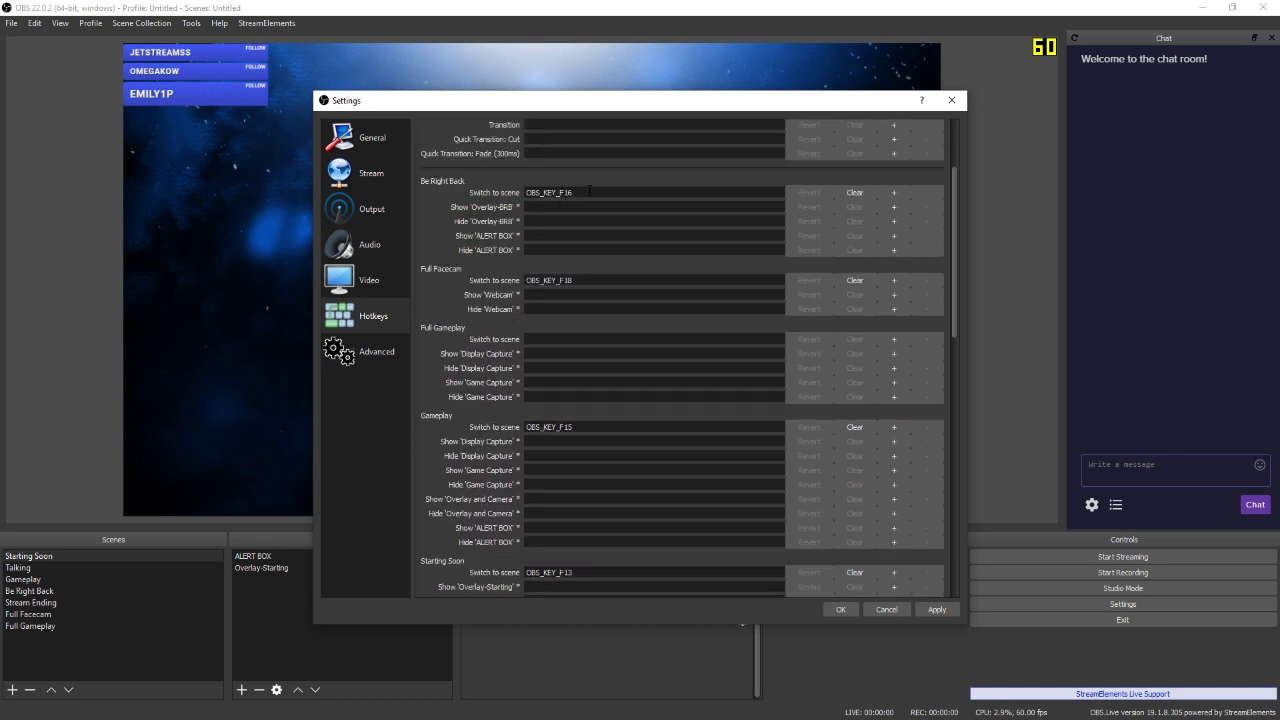
click(371, 698)
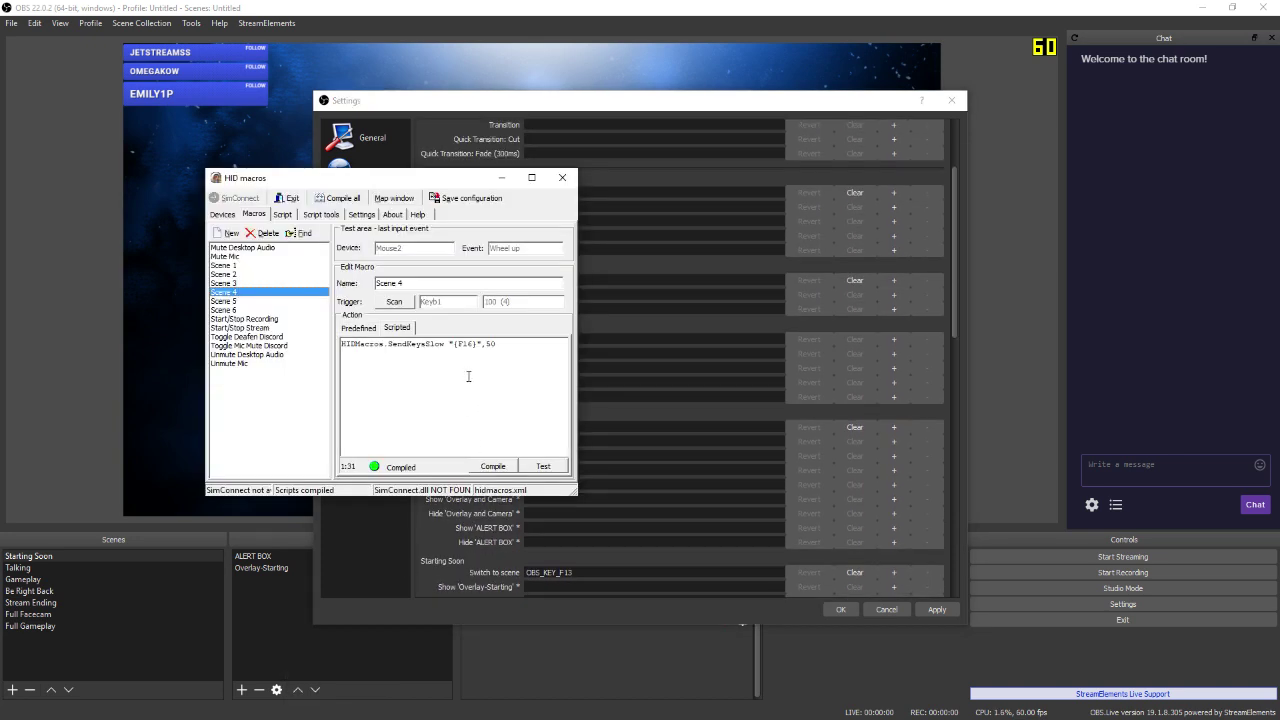
click(501, 177)
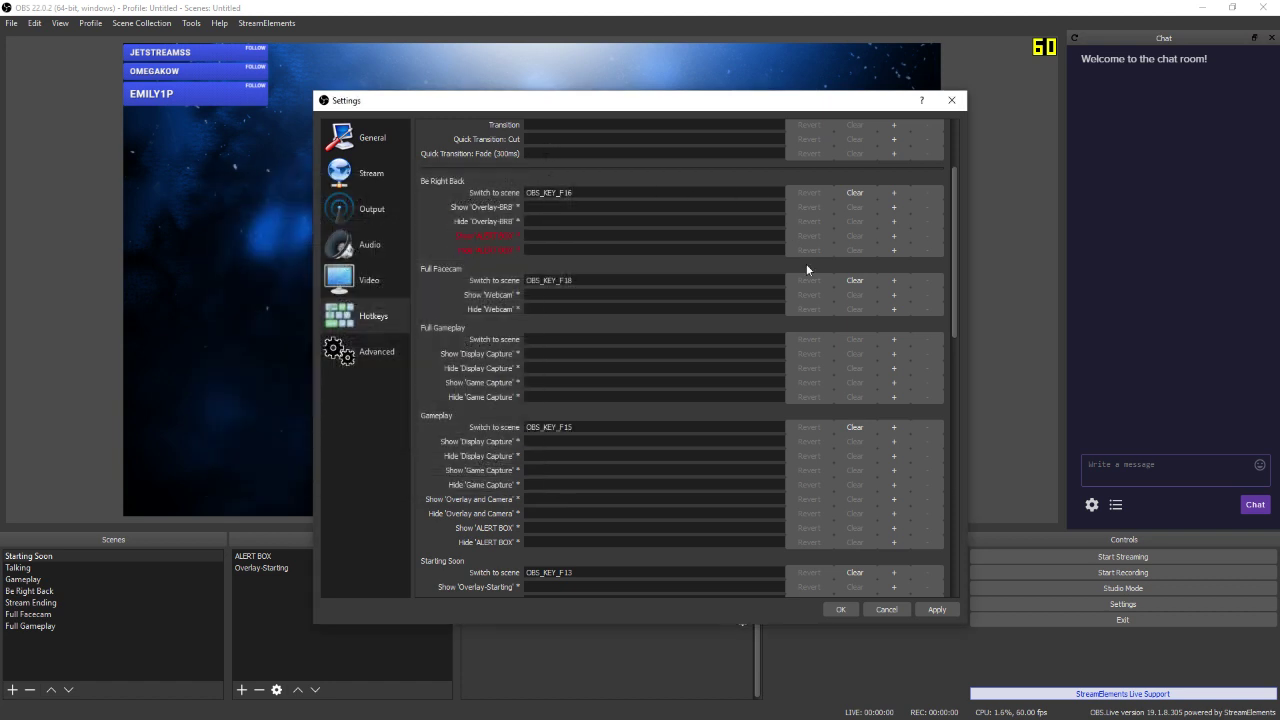
Rebind Be Right Back's scene-switch hotkey to F16, then apply and close Settings
click(484, 186)
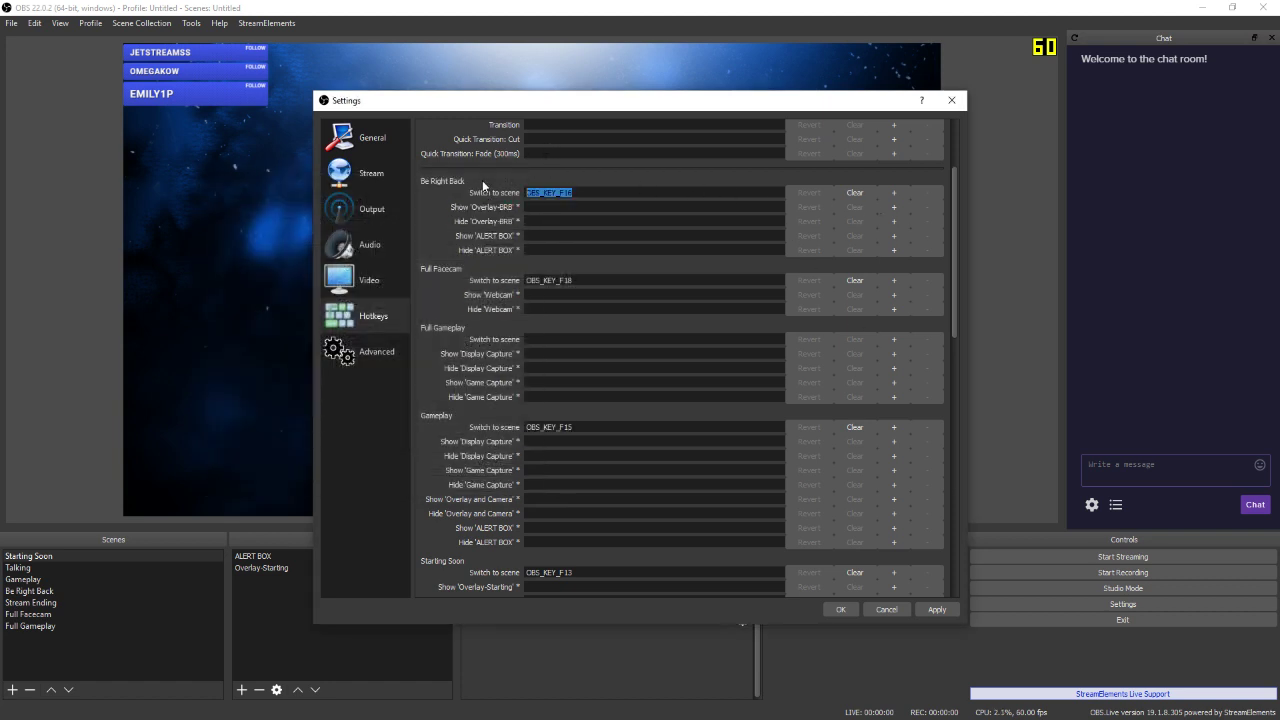
click(855, 193)
click(595, 191)
key(F16)
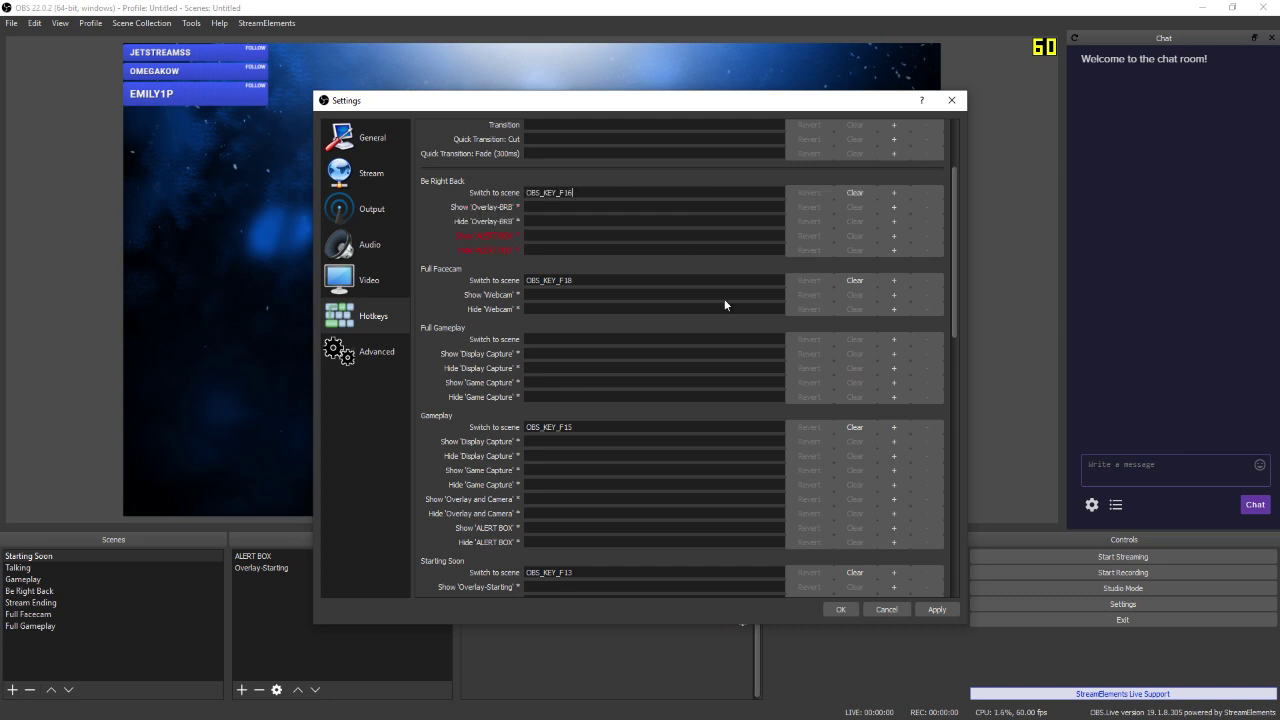
click(935, 610)
click(840, 610)
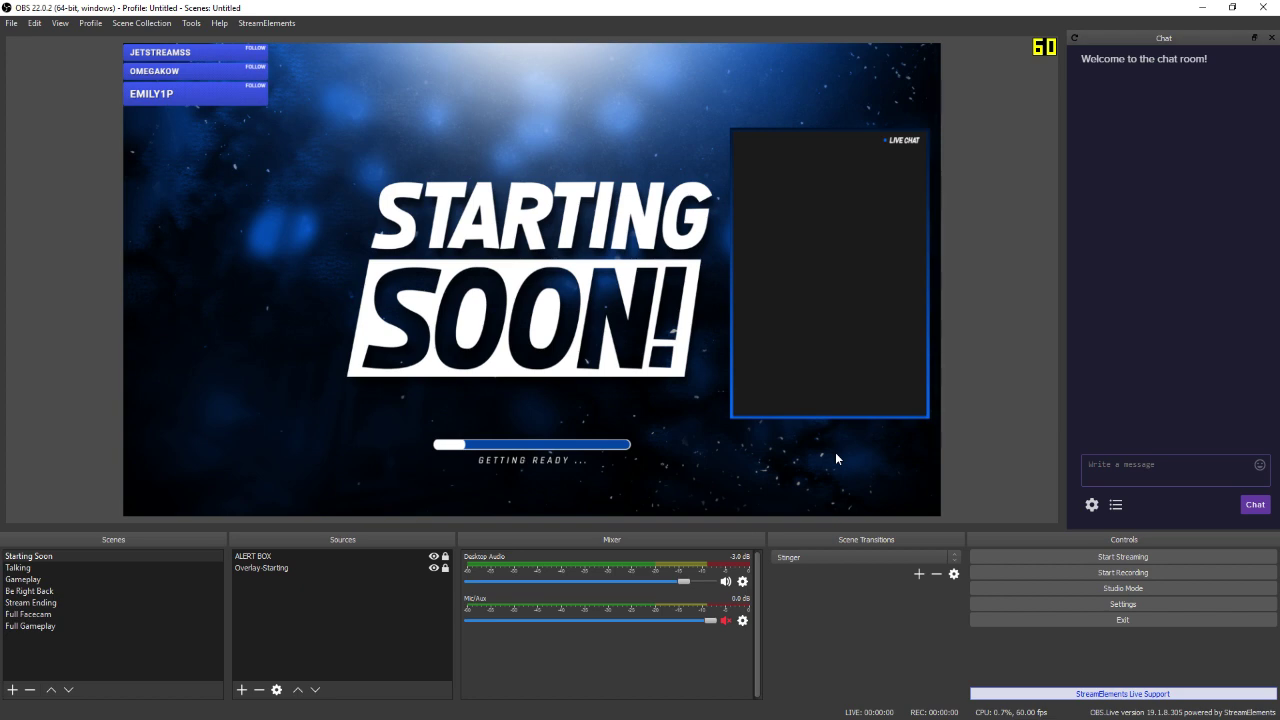
key(F4)
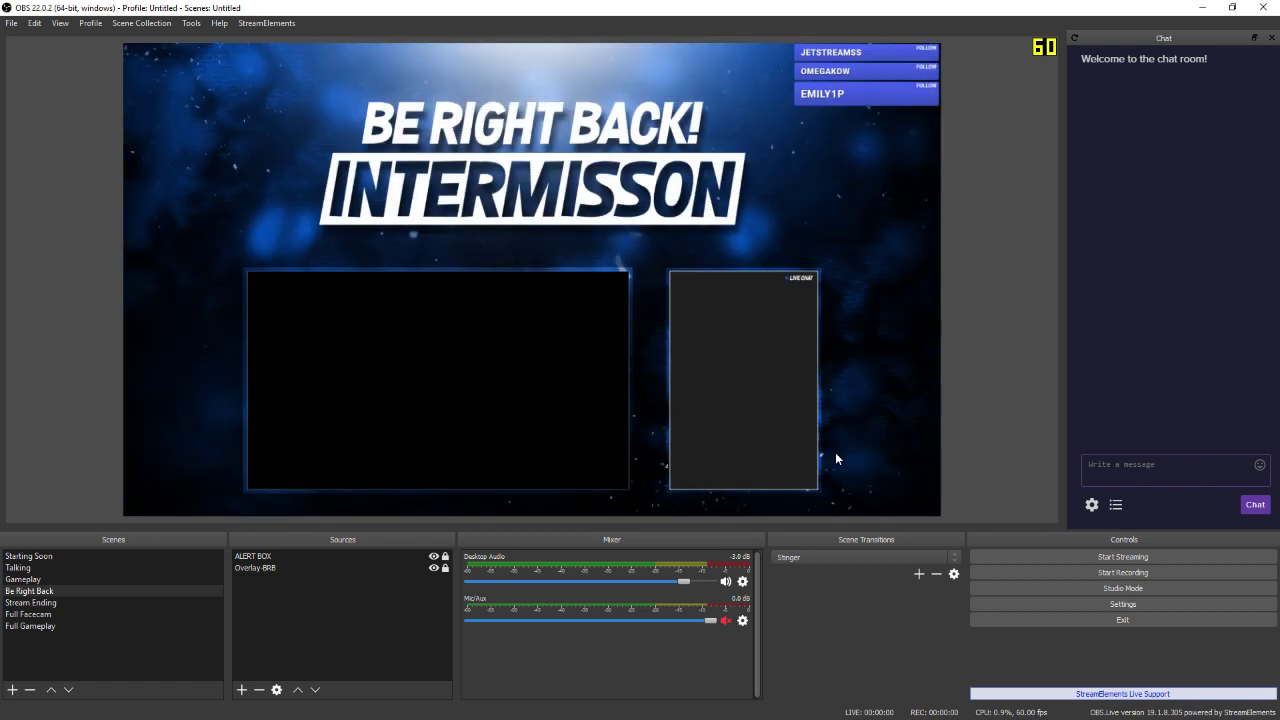
key(F1)
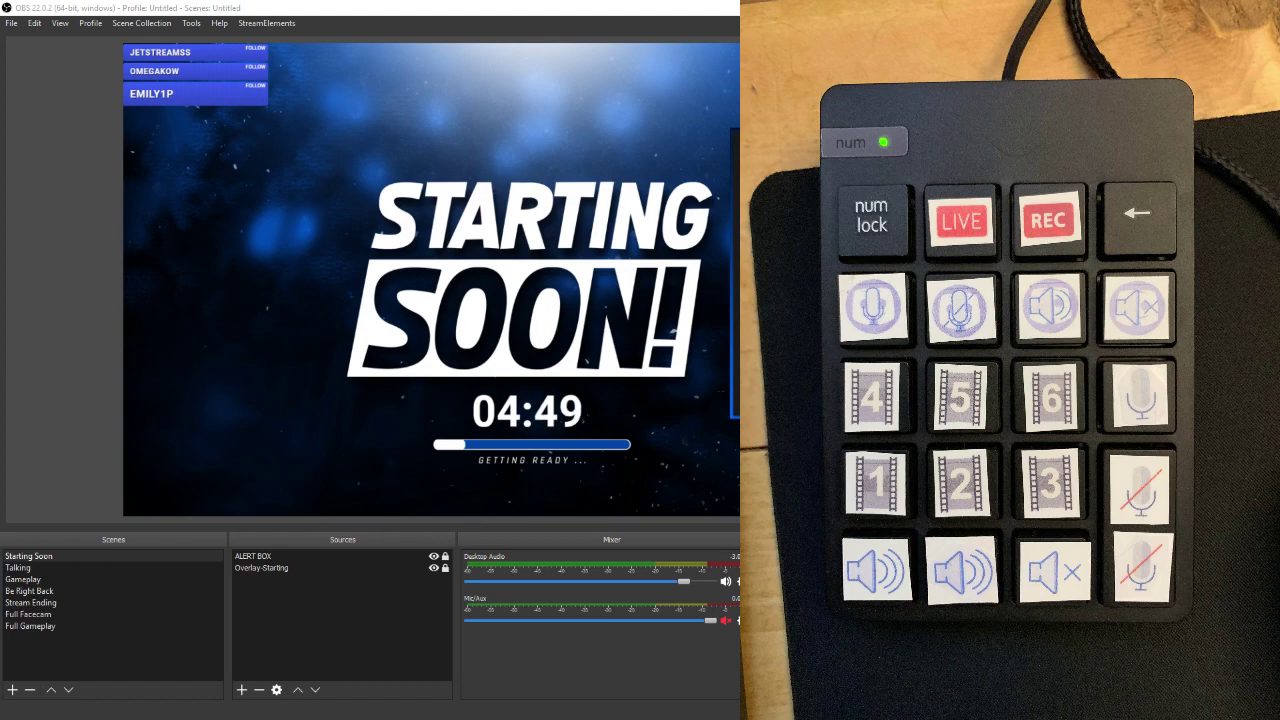
Return to Chrome's Amazon USB numeric keypad listing and enlarge its product photo
mouse_move(110, 715)
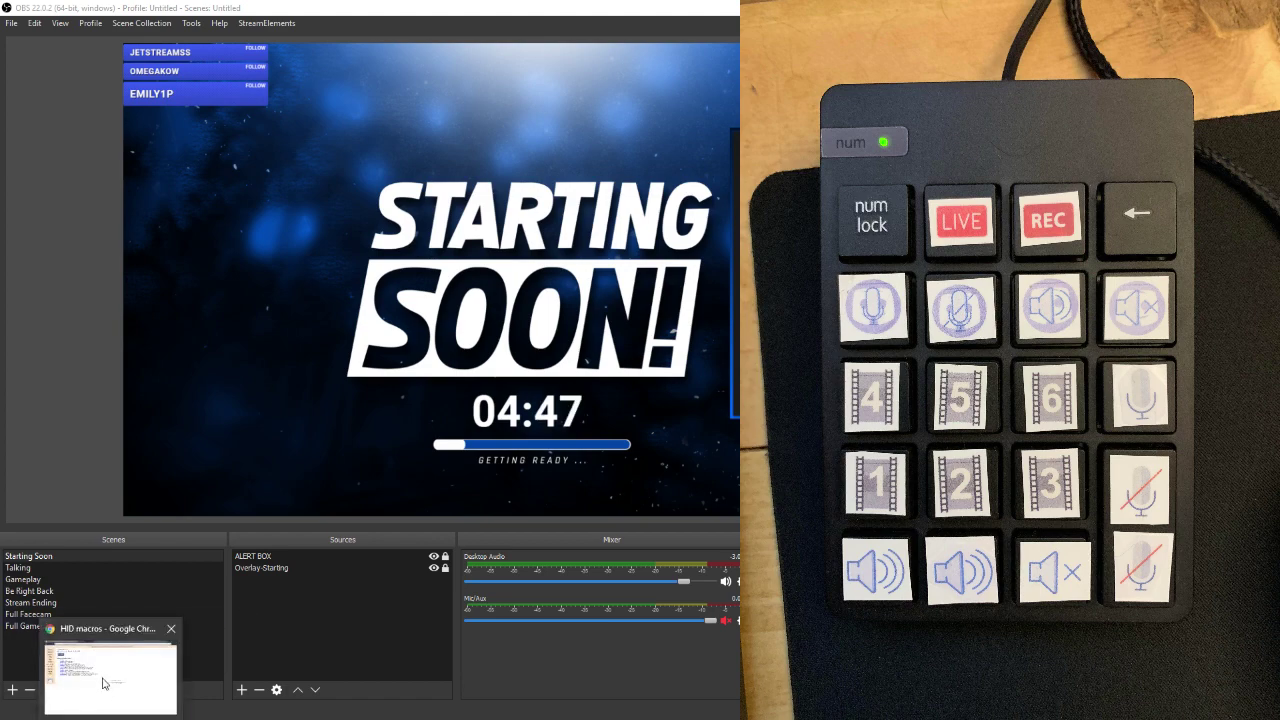
click(110, 670)
click(130, 12)
click(242, 11)
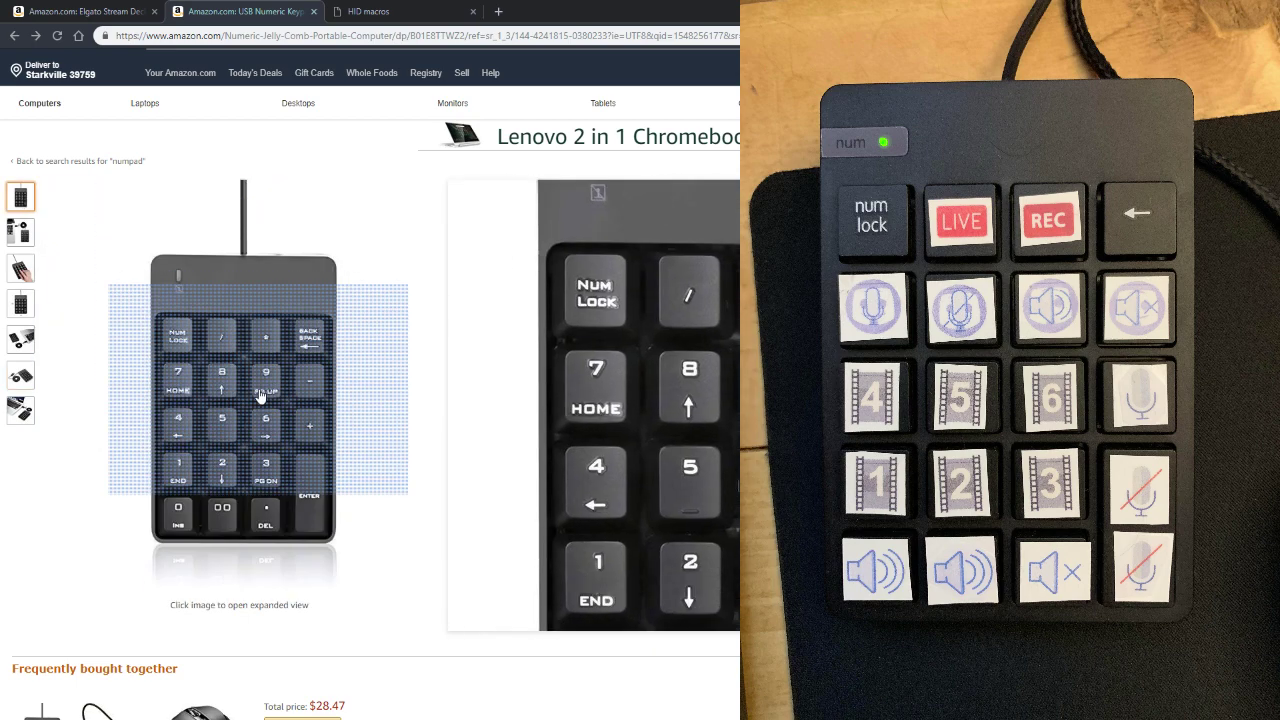
click(205, 400)
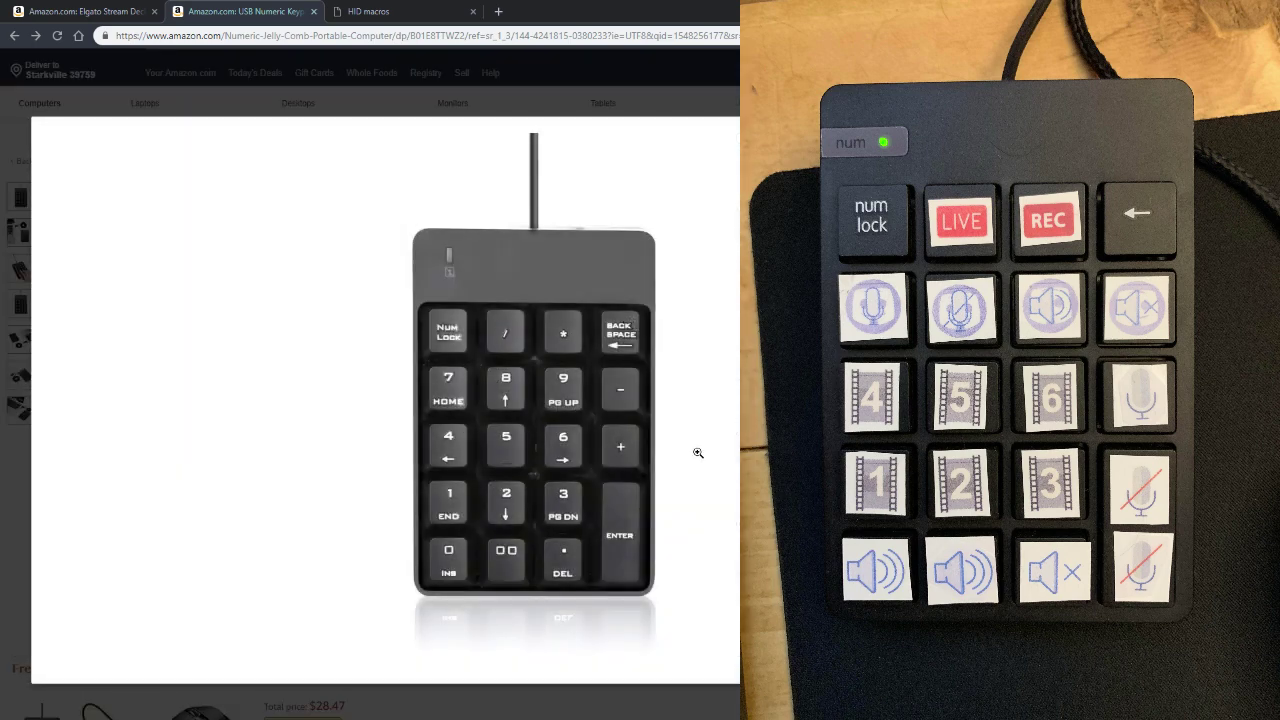